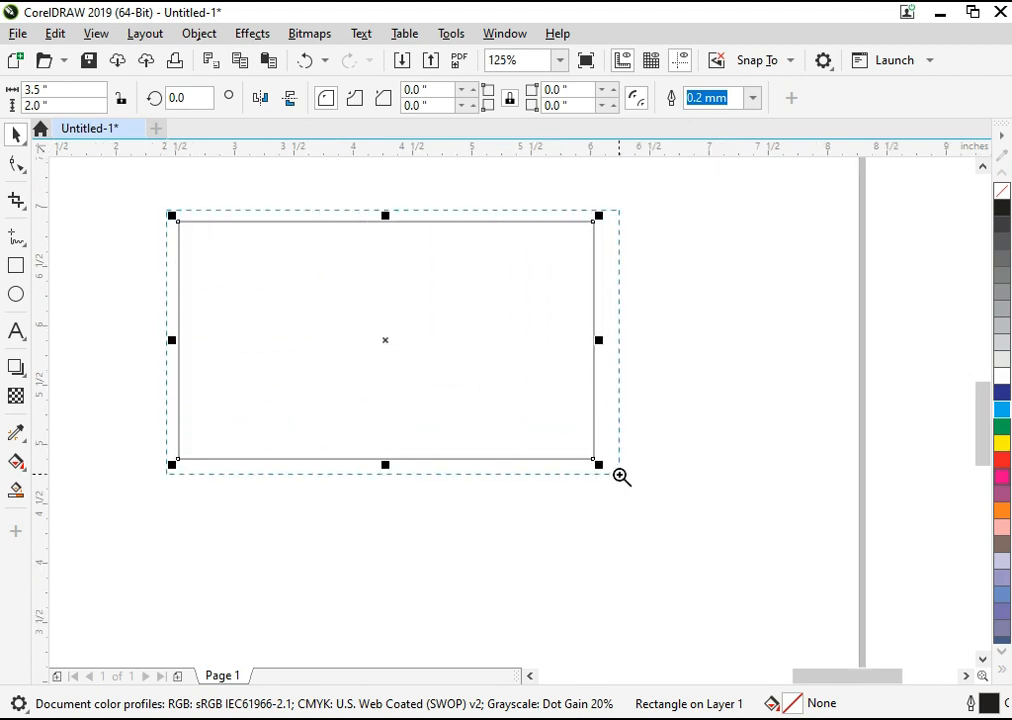
Draw a second rectangle inside the card outline and set its size to 3.2 by 2.0 inches
{"action": "left_click_drag", "start_coordinate": [621, 477], "coordinate": [621, 477]}
{"action": "left_click", "coordinate": [16, 265]}
{"action": "left_click_drag", "start_coordinate": [128, 226], "coordinate": [712, 547]}
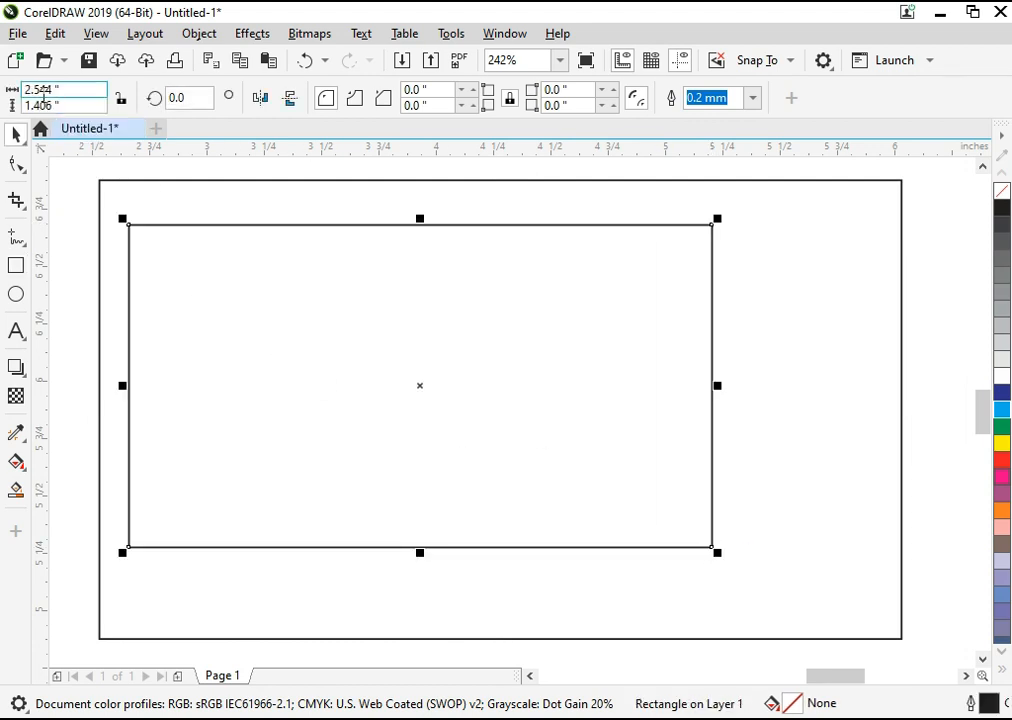
{"action": "type", "text": "3"}
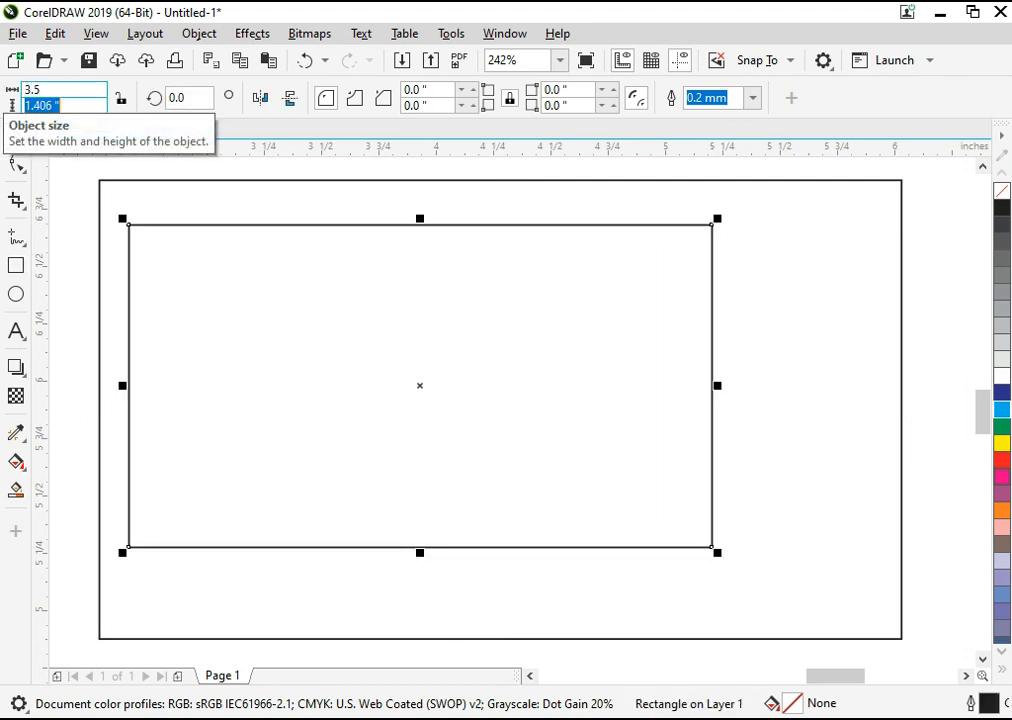
{"action": "type", "text": ".5"}
{"action": "key", "text": "BackSpace"}
{"action": "type", "text": "2"}
{"action": "key", "text": "Return"}
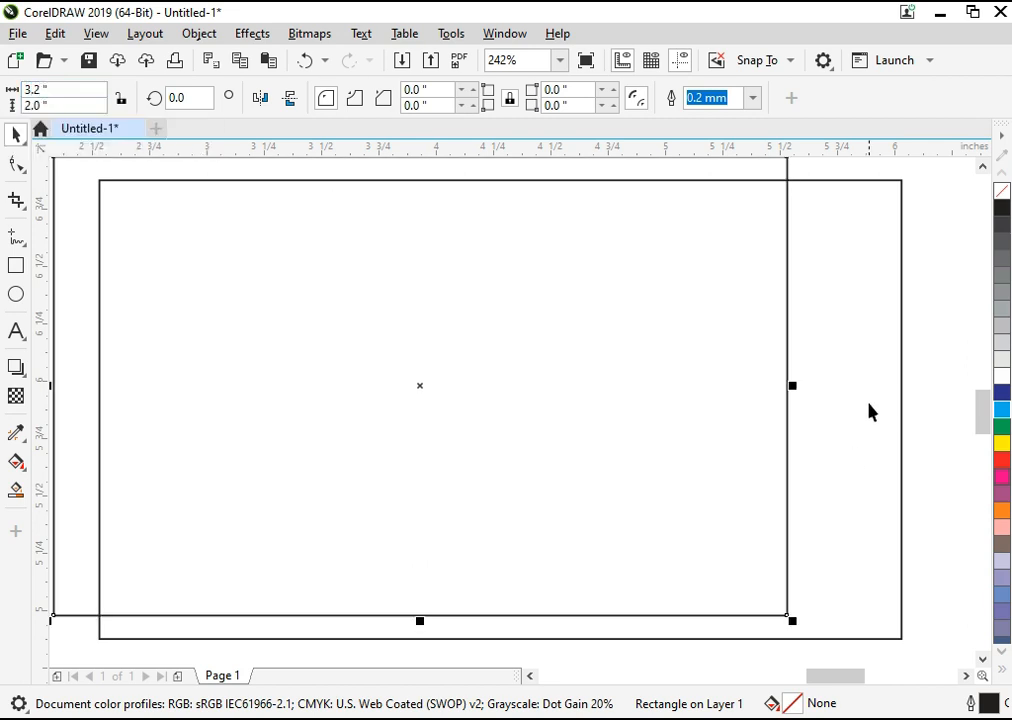
Center the two rectangles on each other horizontally and vertically
{"action": "key", "text": "ctrl+a"}
{"action": "key", "text": "c"}
{"action": "key", "text": "e"}
{"action": "left_click", "coordinate": [914, 457]}
Set the inner rectangle's height to 1.7 inches and lock it in place
{"action": "left_click", "coordinate": [779, 371]}
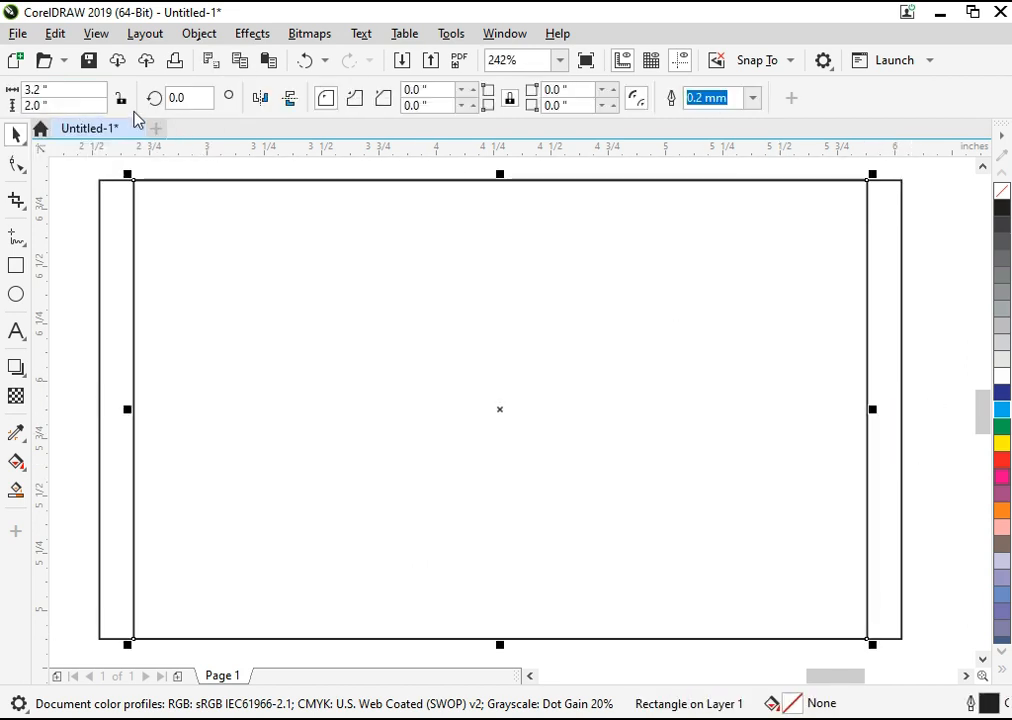
{"action": "type", "text": "1.7"}
{"action": "key", "text": "Return"}
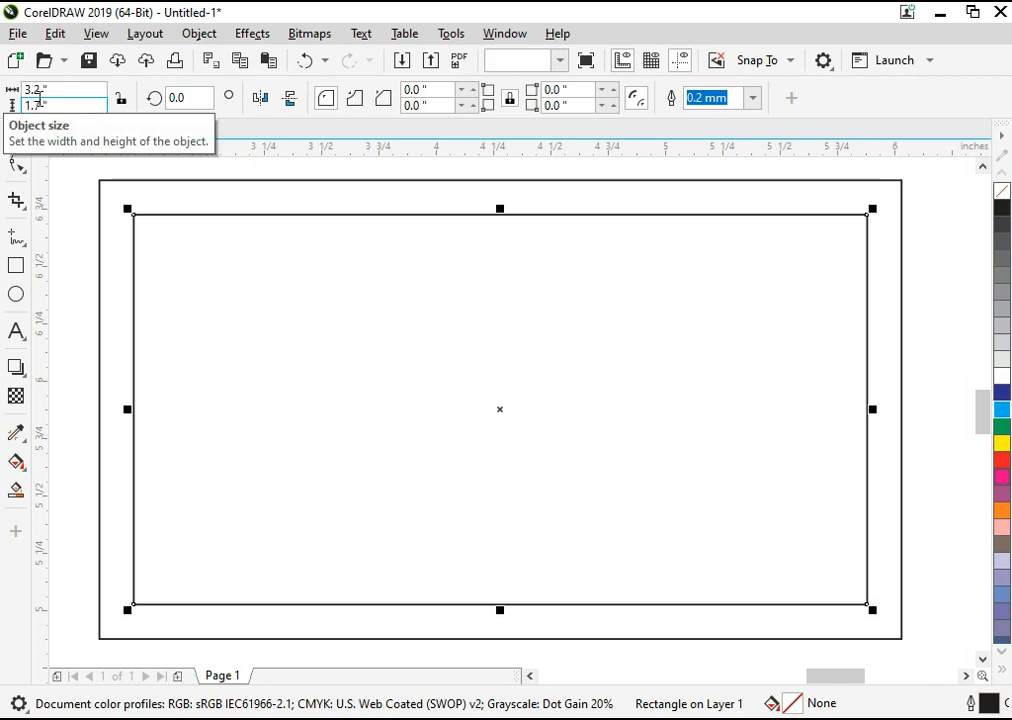
{"action": "right_click", "coordinate": [189, 332]}
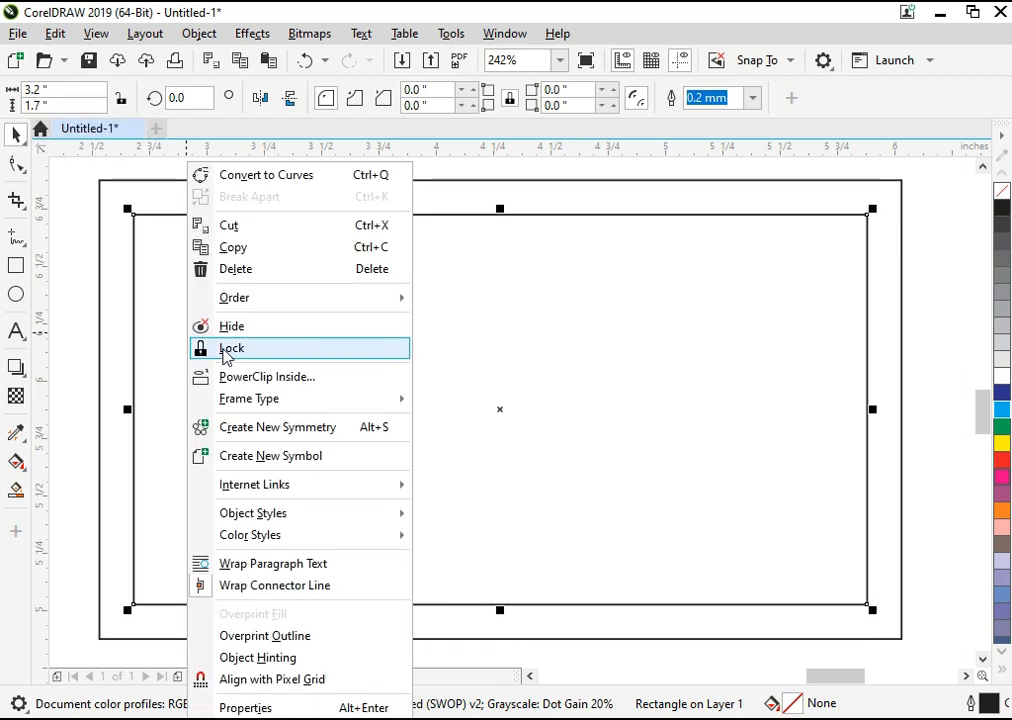
{"action": "left_click", "coordinate": [222, 350]}
Create a copy of the outer card rectangle narrowed to about 1.41 inches at its left side and fill it white
{"action": "left_click", "coordinate": [902, 384]}
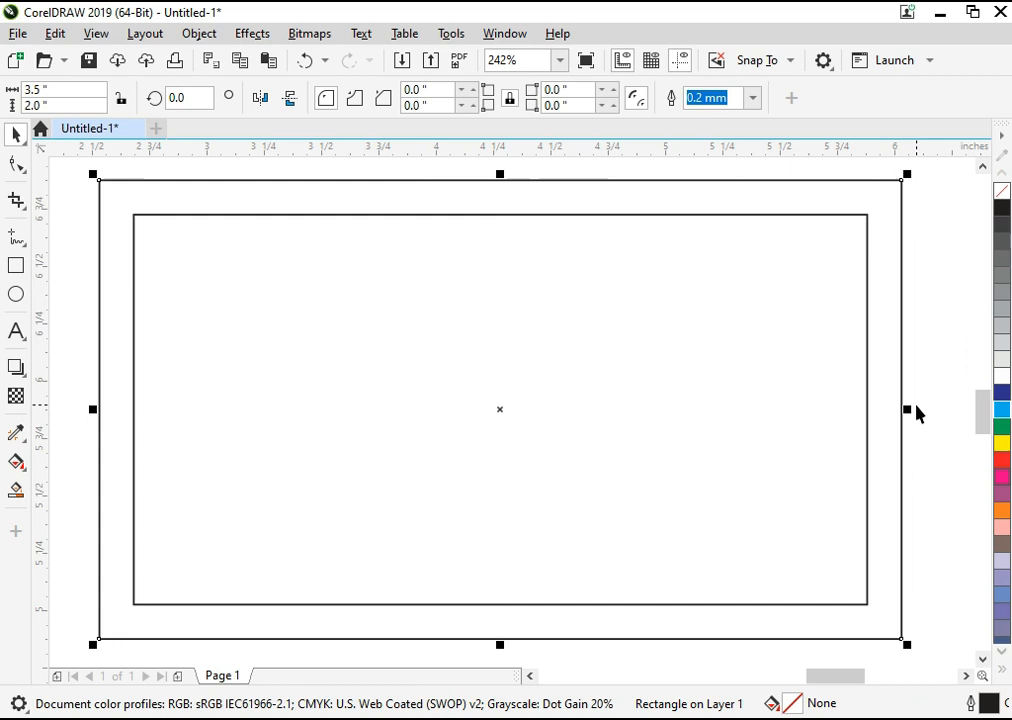
{"action": "left_click_drag", "start_coordinate": [913, 411], "coordinate": [437, 420]}
{"action": "left_click", "coordinate": [1002, 362]}
Fill the full-size outer card rectangle with rich black (C100 M100 Y100 K100)
{"action": "left_click", "coordinate": [897, 264]}
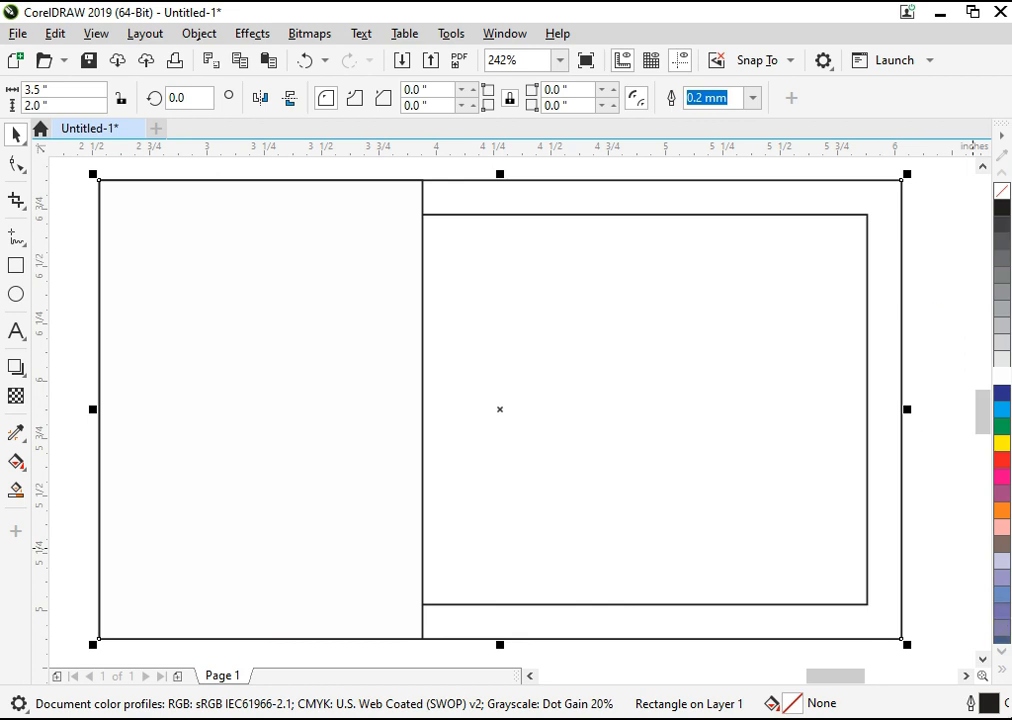
{"action": "left_click", "coordinate": [1003, 673]}
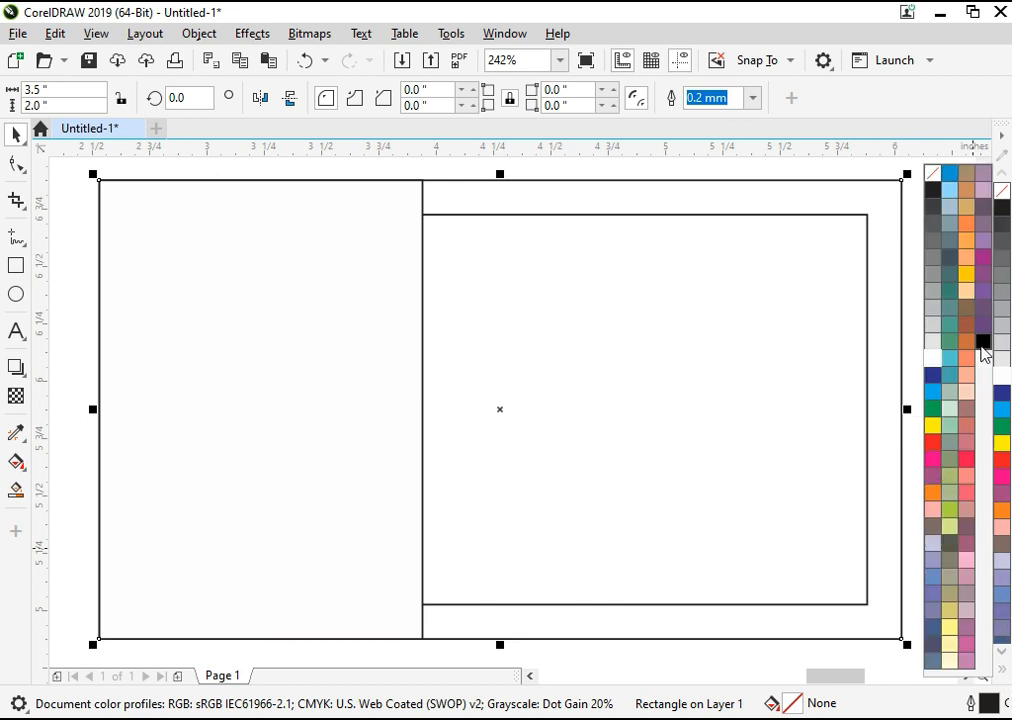
{"action": "left_click", "coordinate": [983, 342]}
{"action": "left_click", "coordinate": [484, 202]}
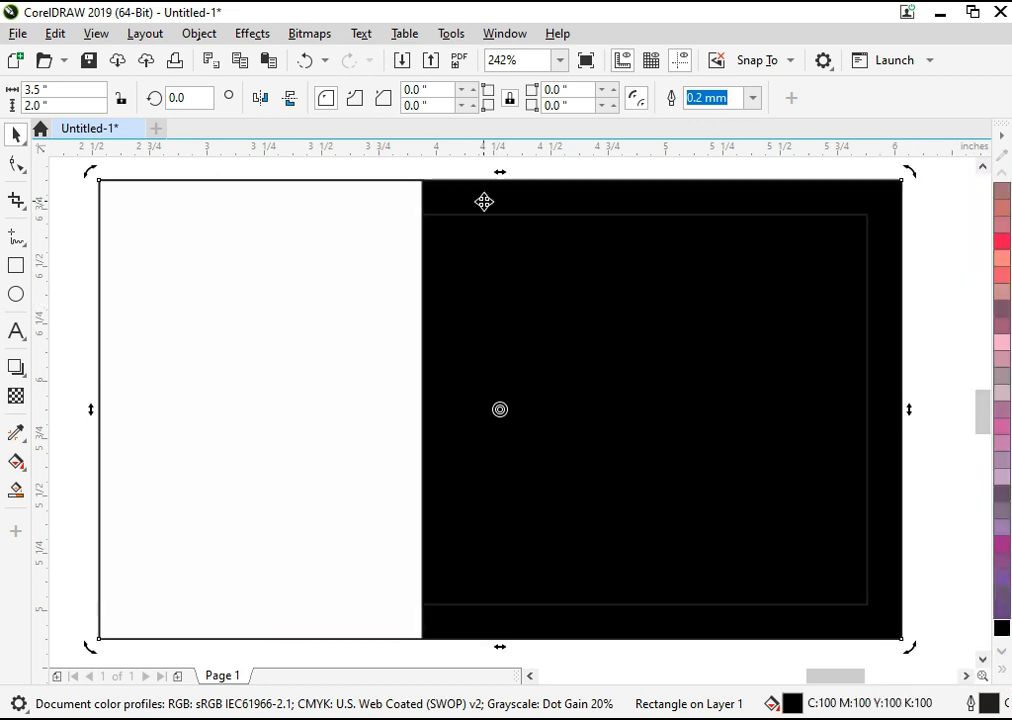
Draw a full-height vertical strip about 0.078 inches wide over the white-black boundary and fill it pink (C20 M60 Y0 K0)
{"action": "left_click", "coordinate": [16, 266]}
{"action": "left_click_drag", "start_coordinate": [422, 186], "coordinate": [440, 638]}
{"action": "key", "text": "space"}
{"action": "left_click_drag", "start_coordinate": [425, 414], "coordinate": [413, 400]}
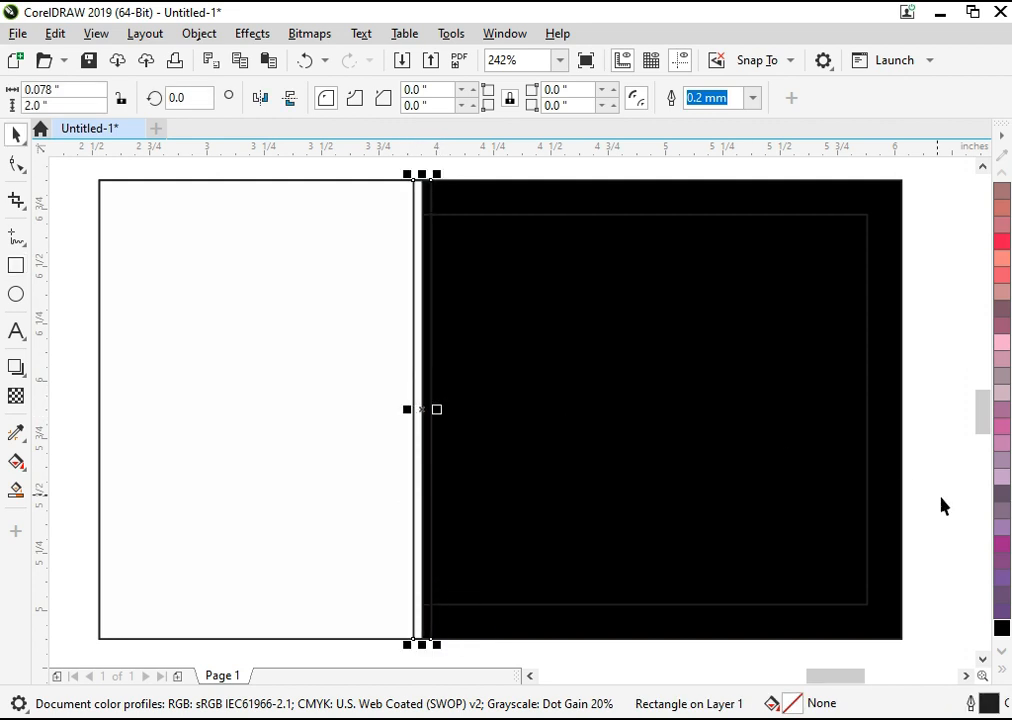
{"action": "left_click", "coordinate": [1005, 448]}
Place a duplicate of the pink strip beside it so the pair straddles the white-black boundary, and remove both outlines
{"action": "left_click_drag", "start_coordinate": [429, 298], "coordinate": [461, 309]}
{"action": "left_click", "coordinate": [425, 307], "text": "shift"}
{"action": "key", "text": "Left"}
{"action": "key", "text": "Left"}
{"action": "key", "text": "Left"}
{"action": "key", "text": "Left"}
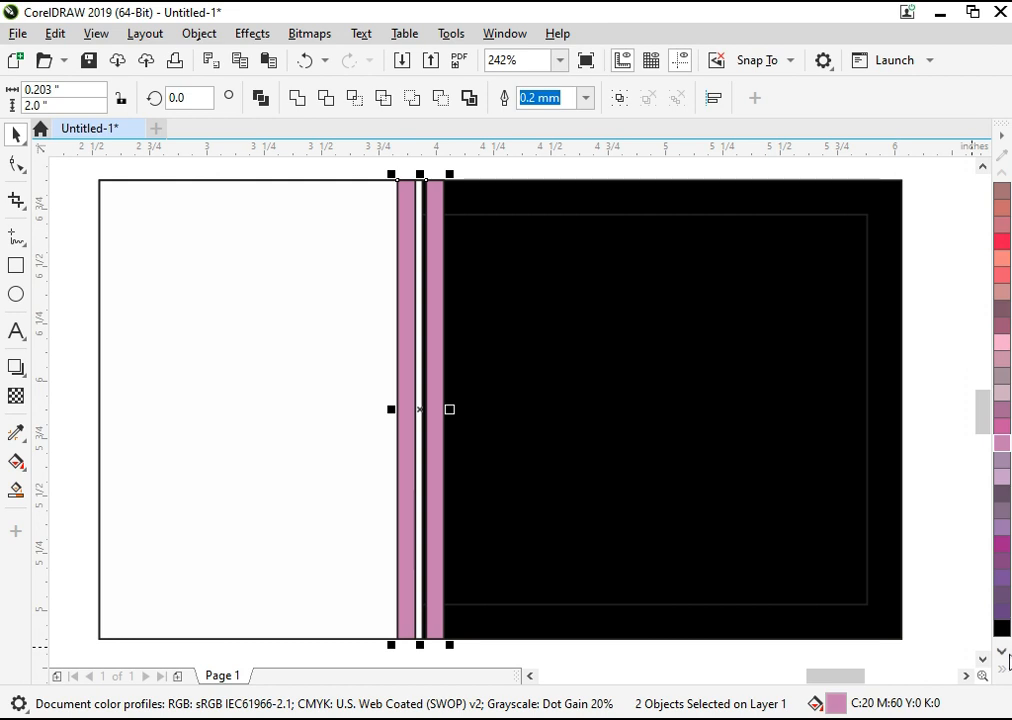
{"action": "left_click", "coordinate": [1003, 669]}
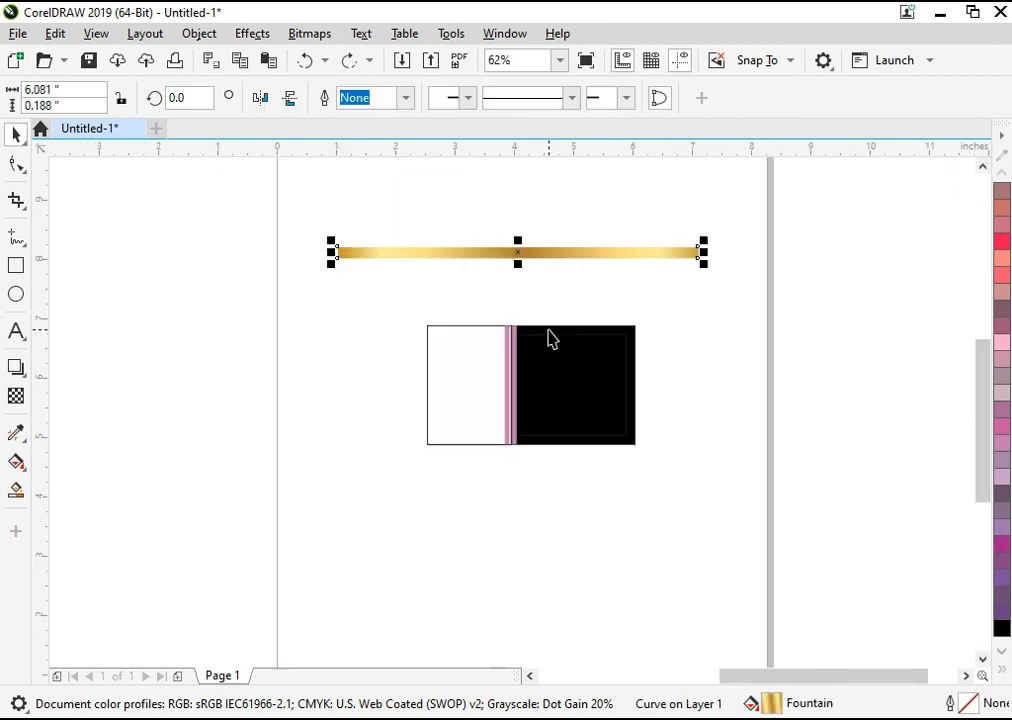
Sample the gold fountain fill from the gold bar above the card and apply it to the right pink strip
{"action": "left_click", "coordinate": [688, 232]}
{"action": "key", "text": "i"}
{"action": "left_click", "coordinate": [533, 207]}
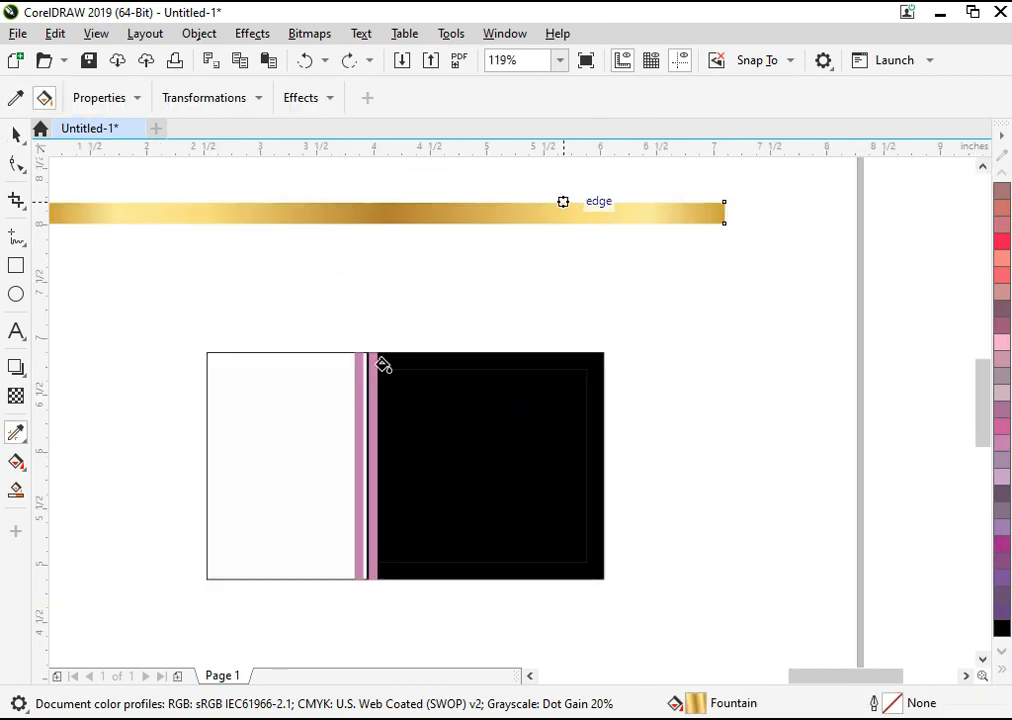
{"action": "key", "text": "F2"}
{"action": "left_click_drag", "start_coordinate": [436, 321], "coordinate": [383, 682]}
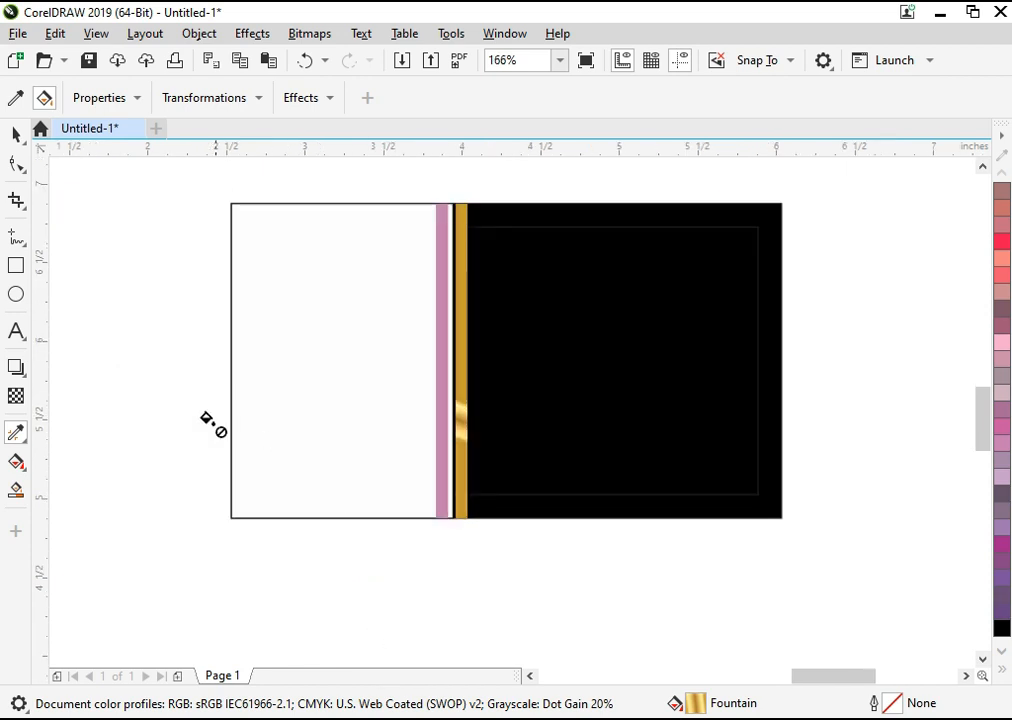
{"action": "key", "text": "space"}
Stretch the gold gradient vertically so it runs along the full height of the right strip
{"action": "left_click", "coordinate": [16, 462]}
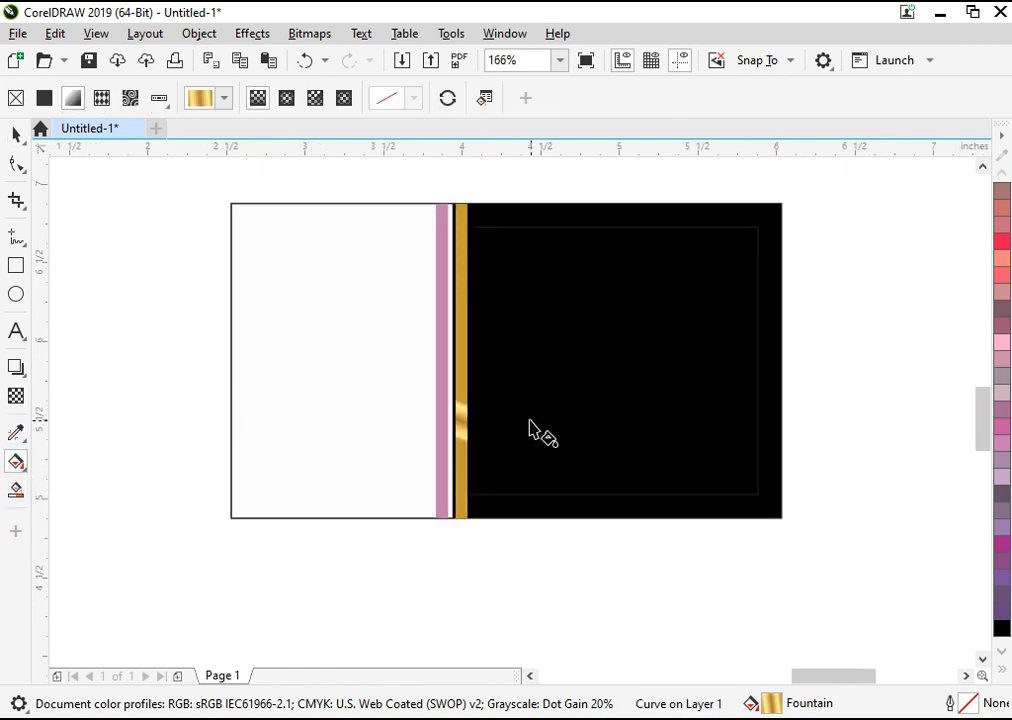
{"action": "left_click", "coordinate": [463, 402]}
{"action": "left_click_drag", "start_coordinate": [459, 400], "coordinate": [456, 226]}
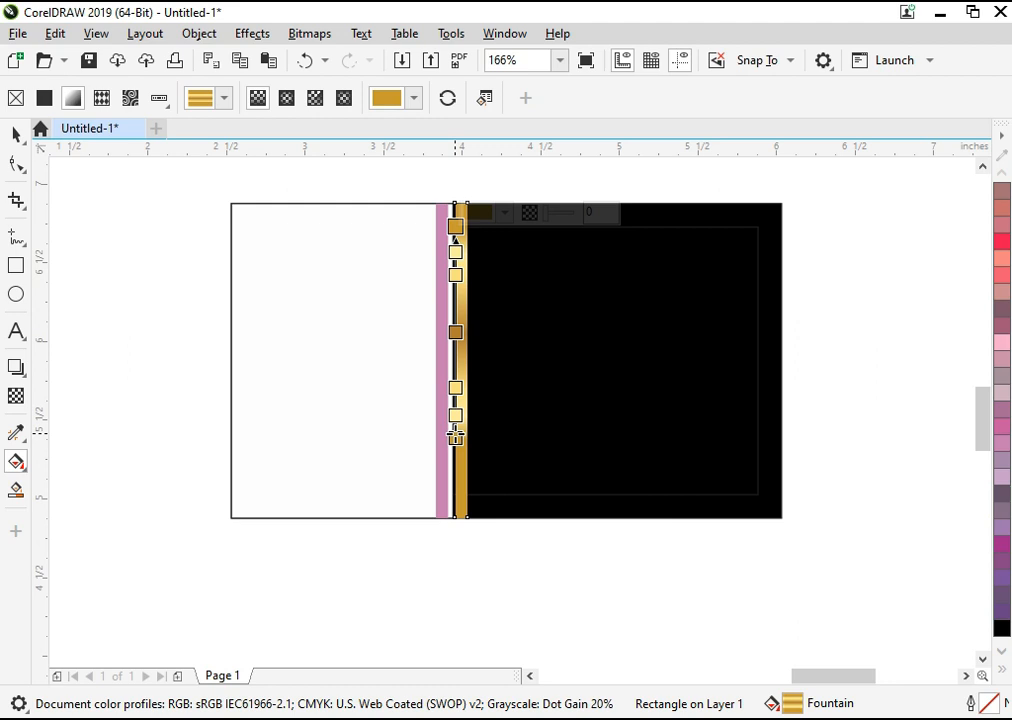
{"action": "left_click_drag", "start_coordinate": [455, 436], "coordinate": [459, 533]}
{"action": "left_click_drag", "start_coordinate": [456, 237], "coordinate": [455, 206]}
{"action": "key", "text": "space"}
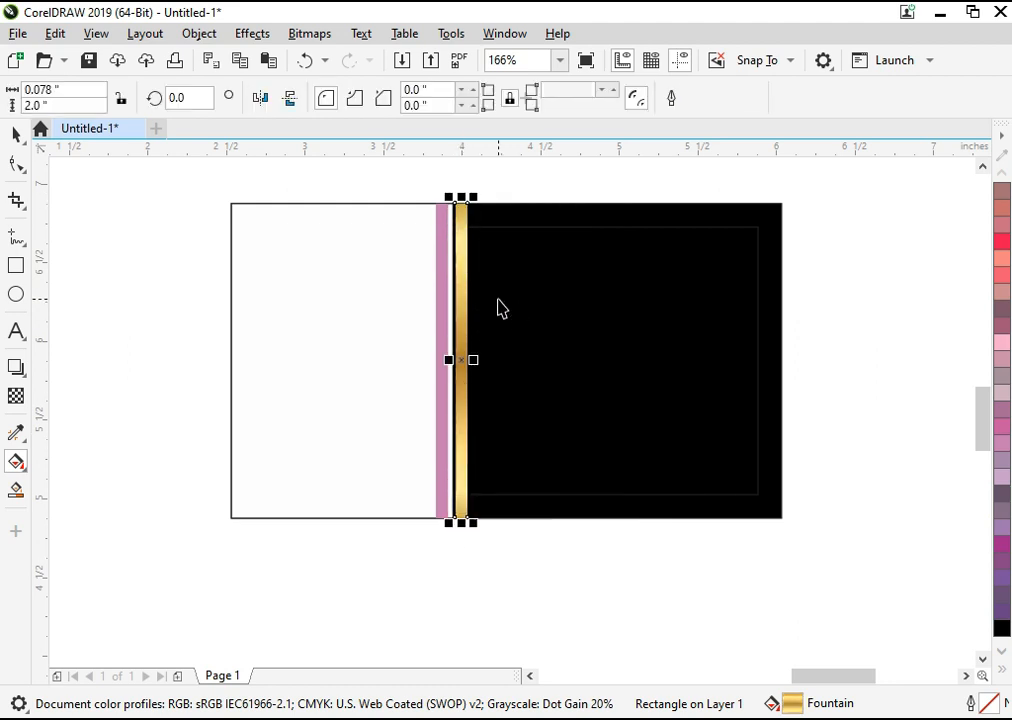
Delete the remaining pink strip and put a copy of the gold strip in its place
{"action": "left_click", "coordinate": [450, 293]}
{"action": "left_click", "coordinate": [450, 296]}
{"action": "left_click", "coordinate": [445, 287]}
{"action": "key", "text": "Delete"}
{"action": "left_click_drag", "start_coordinate": [463, 337], "coordinate": [443, 339]}
{"action": "right_click", "coordinate": [443, 339]}
{"action": "scroll", "coordinate": [508, 430], "scroll_direction": "up", "scroll_amount": 2}
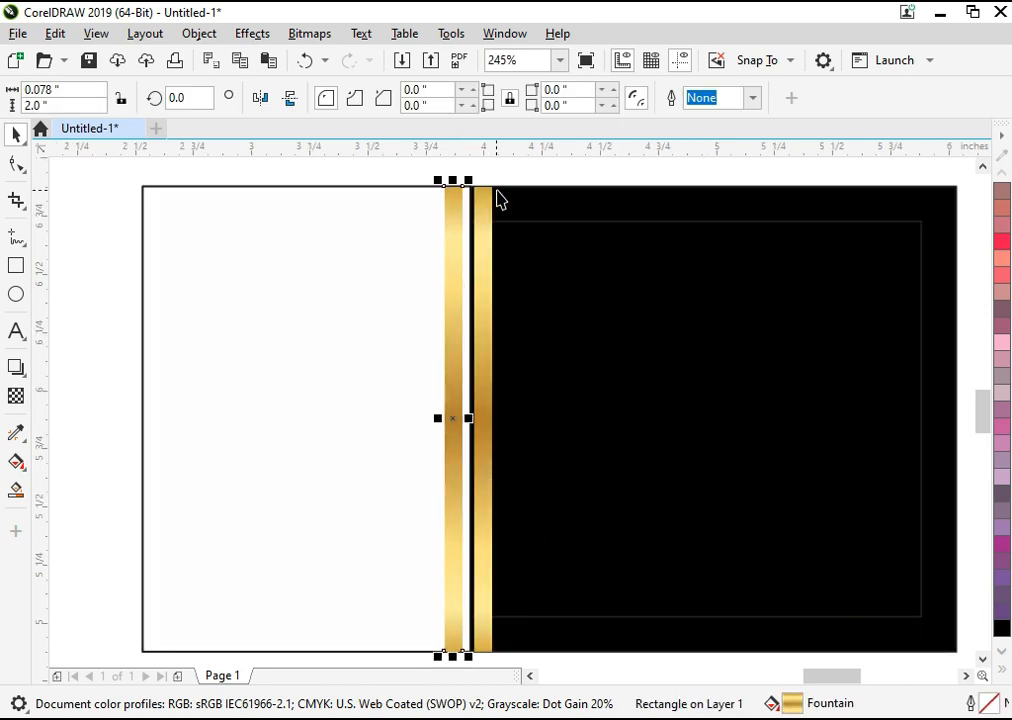
Remove the outline from the white panel
{"action": "key", "text": "Escape"}
{"action": "scroll", "coordinate": [547, 181], "scroll_direction": "up", "scroll_amount": 5}
{"action": "left_click", "coordinate": [15, 300]}
{"action": "key", "text": "F2"}
{"action": "left_click_drag", "start_coordinate": [428, 221], "coordinate": [541, 462]}
{"action": "key", "text": "space"}
{"action": "left_click", "coordinate": [369, 293]}
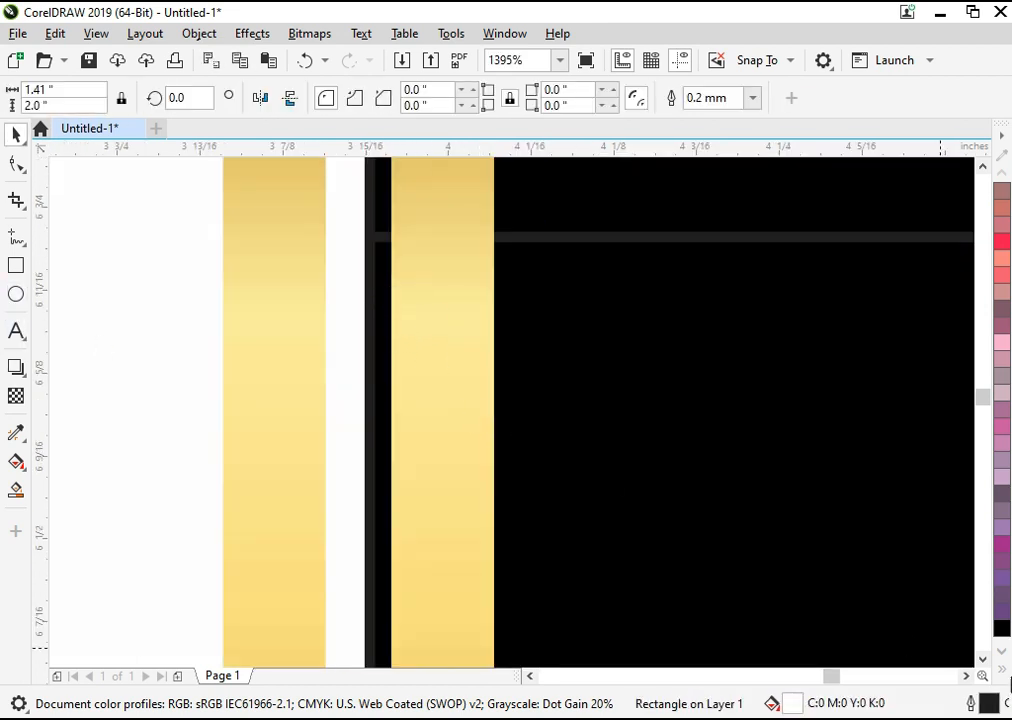
{"action": "left_click", "coordinate": [1004, 671]}
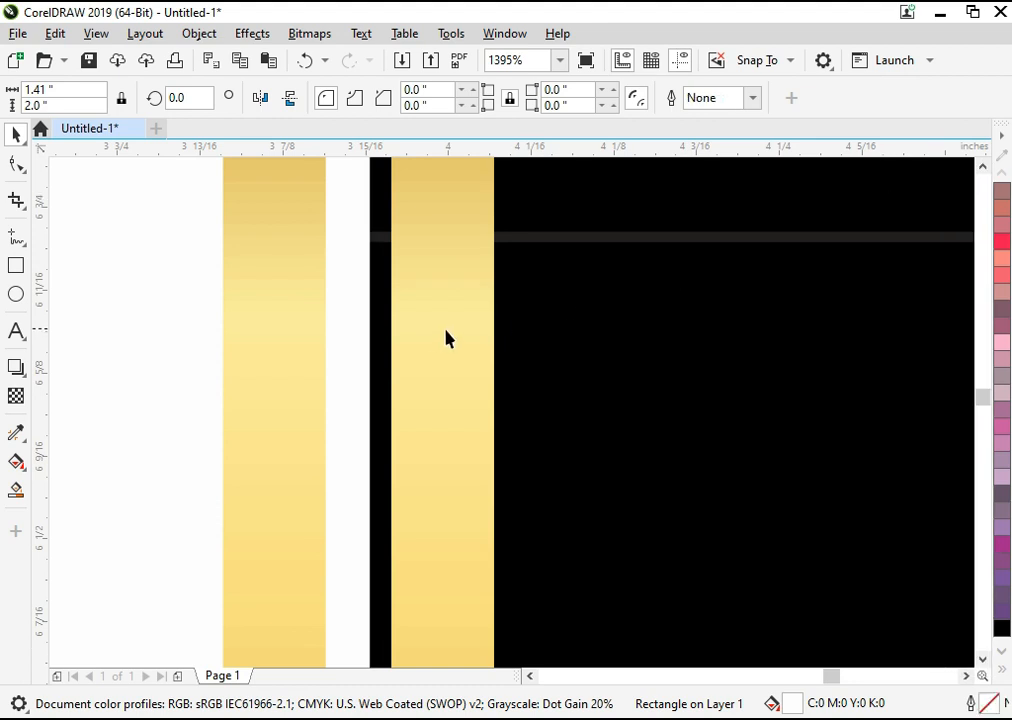
Draw a black circle without outline near the upper end of the right gold strip, sized 0.03 by 0.03 inches
{"action": "key", "text": "F7"}
{"action": "left_click_drag", "start_coordinate": [412, 246], "coordinate": [462, 299]}
{"action": "key", "text": "space"}
{"action": "left_click", "coordinate": [998, 627]}
{"action": "left_click", "coordinate": [1001, 655]}
{"action": "right_click", "coordinate": [926, 176]}
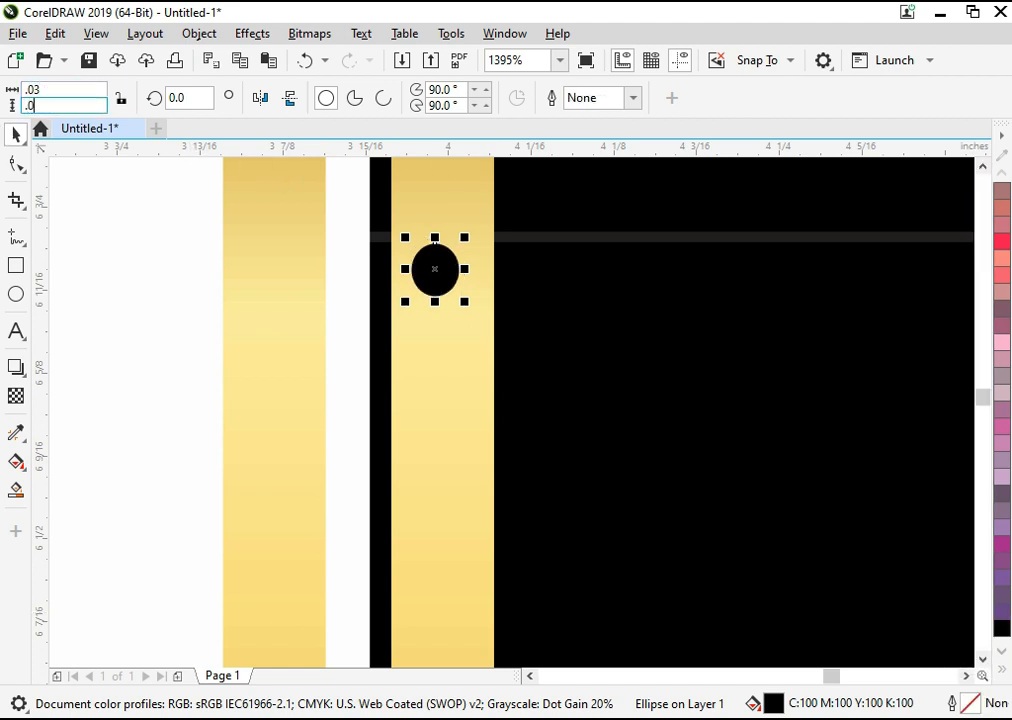
{"action": "key", "text": "Return"}
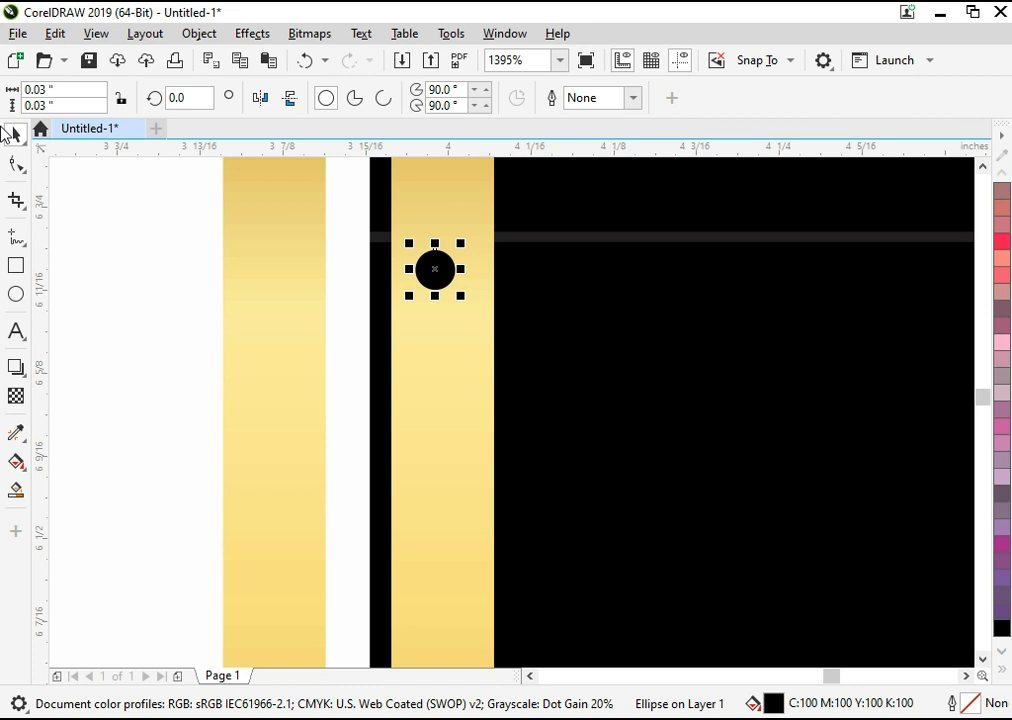
Copy the black circle onto the left gold strip, level with the first one
{"action": "left_click_drag", "start_coordinate": [427, 287], "coordinate": [306, 276]}
{"action": "left_click", "coordinate": [418, 276], "text": "shift"}
{"action": "left_click", "coordinate": [343, 331]}
Draw a bar about 0.088 by 0.011 inches connecting the two circles and fully round its corners
{"action": "left_click", "coordinate": [17, 267]}
{"action": "scroll", "coordinate": [342, 283], "scroll_direction": "up", "scroll_amount": 3}
{"action": "left_click_drag", "start_coordinate": [227, 245], "coordinate": [587, 290]}
{"action": "left_click", "coordinate": [16, 163]}
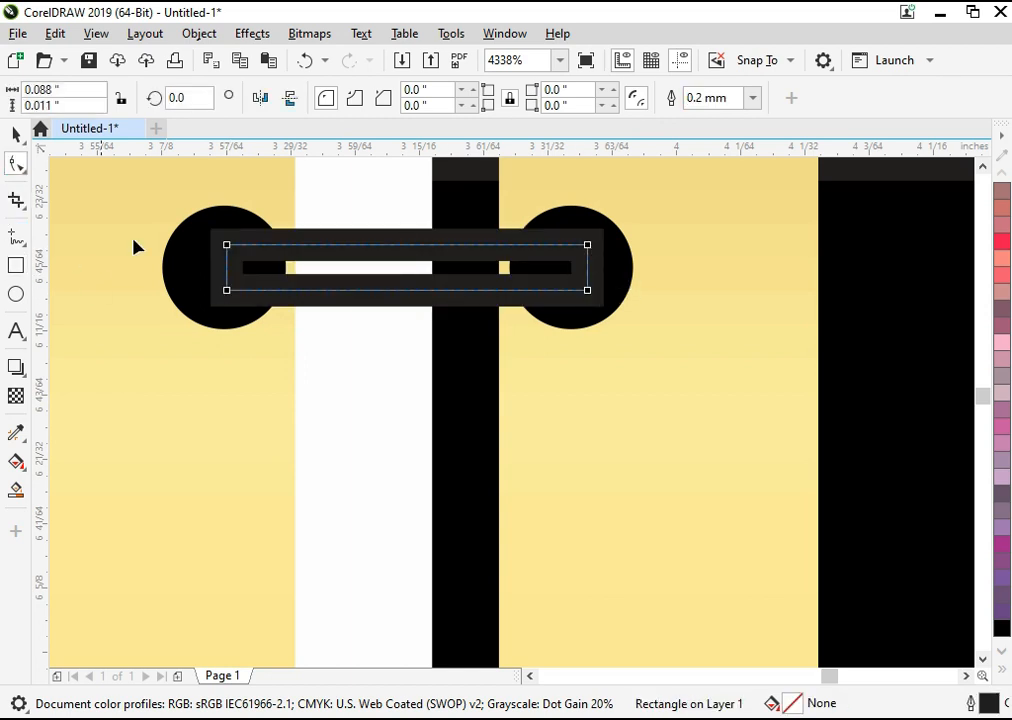
{"action": "left_click_drag", "start_coordinate": [227, 291], "coordinate": [420, 377]}
{"action": "key", "text": "space"}
Remove the connecting bar's outline and fill it with 30% black gray
{"action": "left_click", "coordinate": [1006, 672]}
{"action": "right_click", "coordinate": [931, 190]}
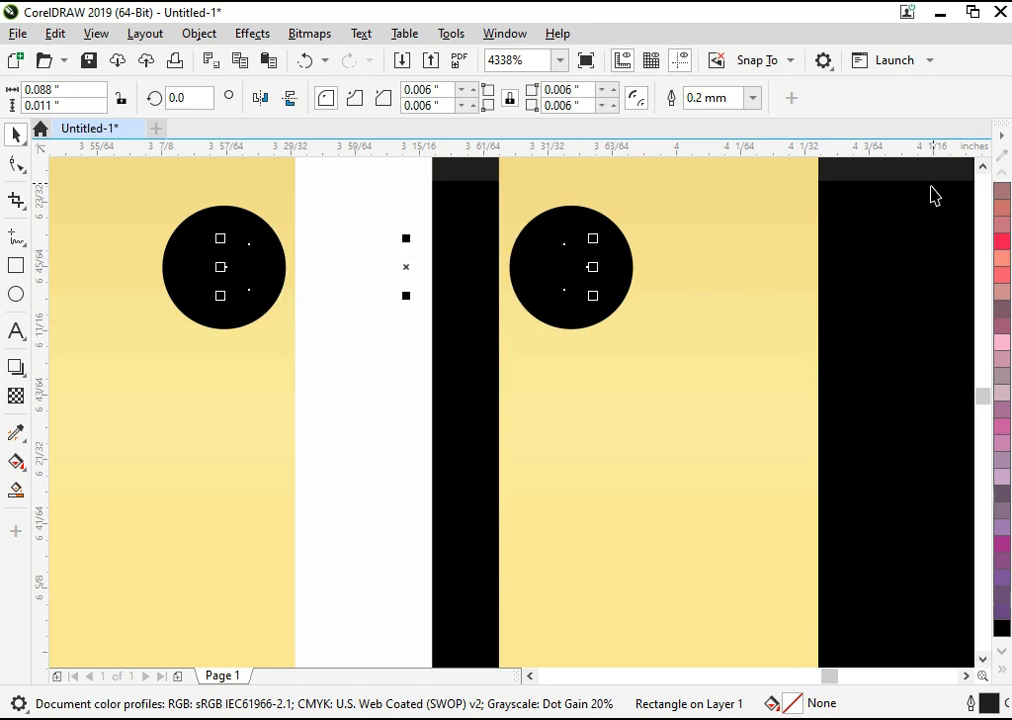
{"action": "left_click", "coordinate": [1004, 448]}
{"action": "left_click", "coordinate": [1006, 674]}
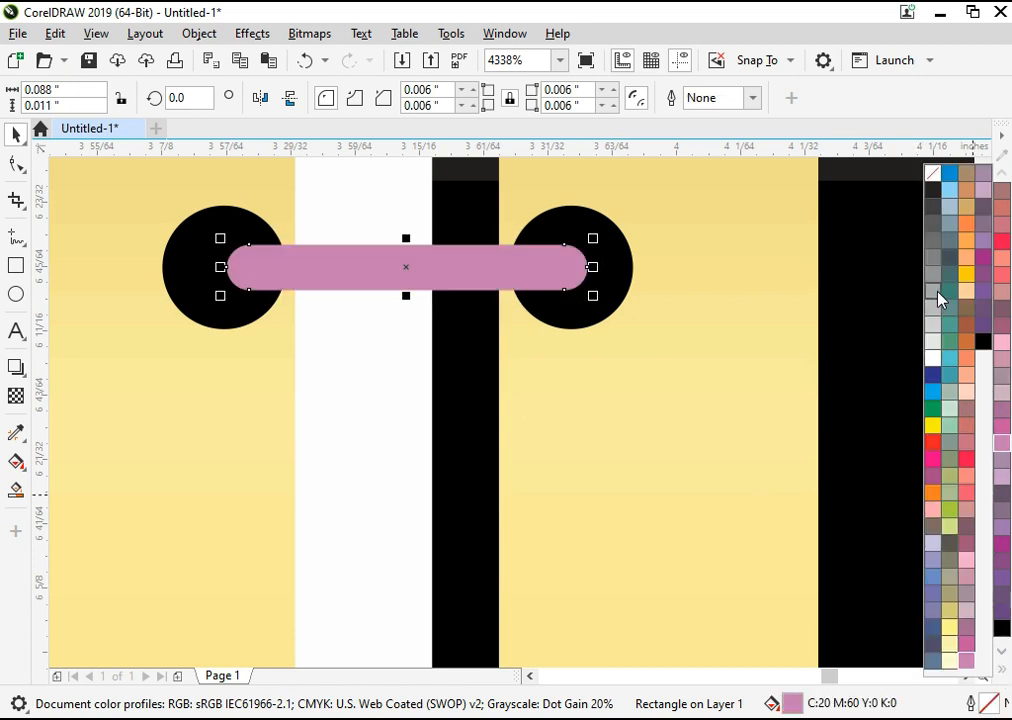
{"action": "left_click", "coordinate": [935, 309]}
Apply a vertical fountain fill to the bar, gray at both edges with a white highlight in the middle
{"action": "left_click", "coordinate": [546, 264]}
{"action": "key", "text": "F2"}
{"action": "left_click_drag", "start_coordinate": [581, 230], "coordinate": [199, 372]}
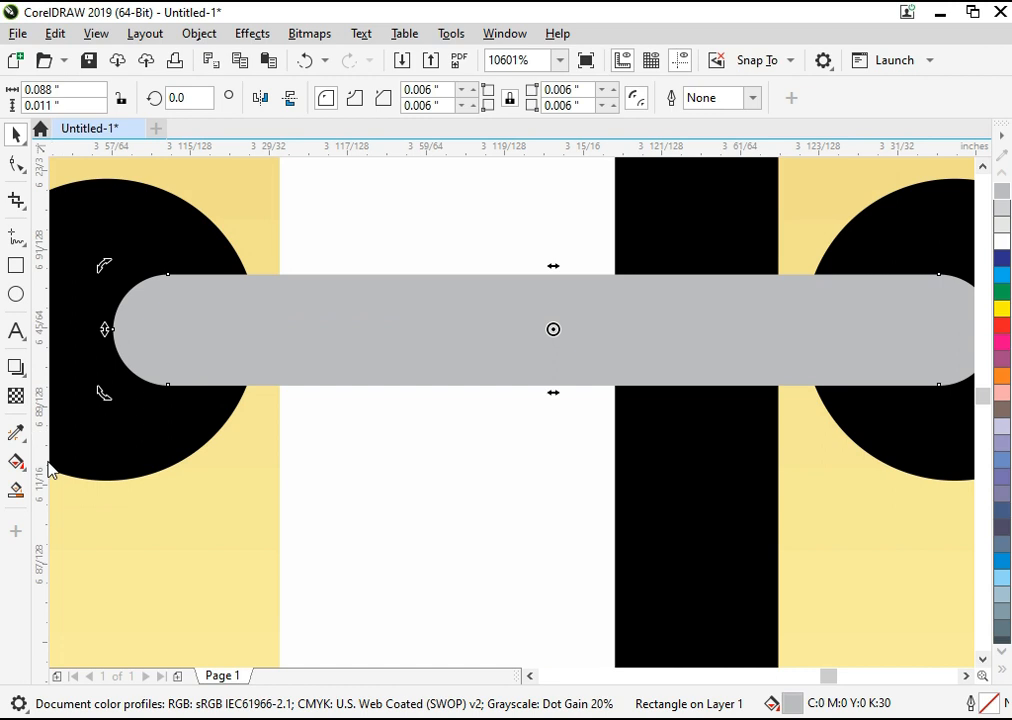
{"action": "left_click", "coordinate": [17, 468]}
{"action": "left_click_drag", "start_coordinate": [490, 291], "coordinate": [490, 372]}
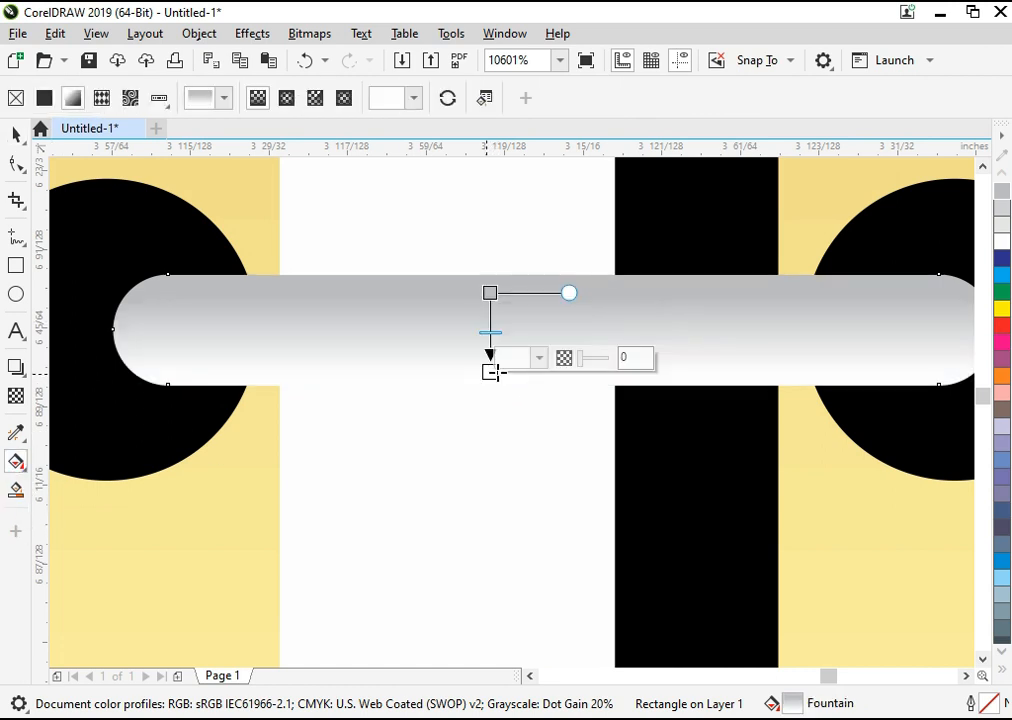
{"action": "left_click", "coordinate": [1006, 208]}
{"action": "double_click", "coordinate": [490, 324]}
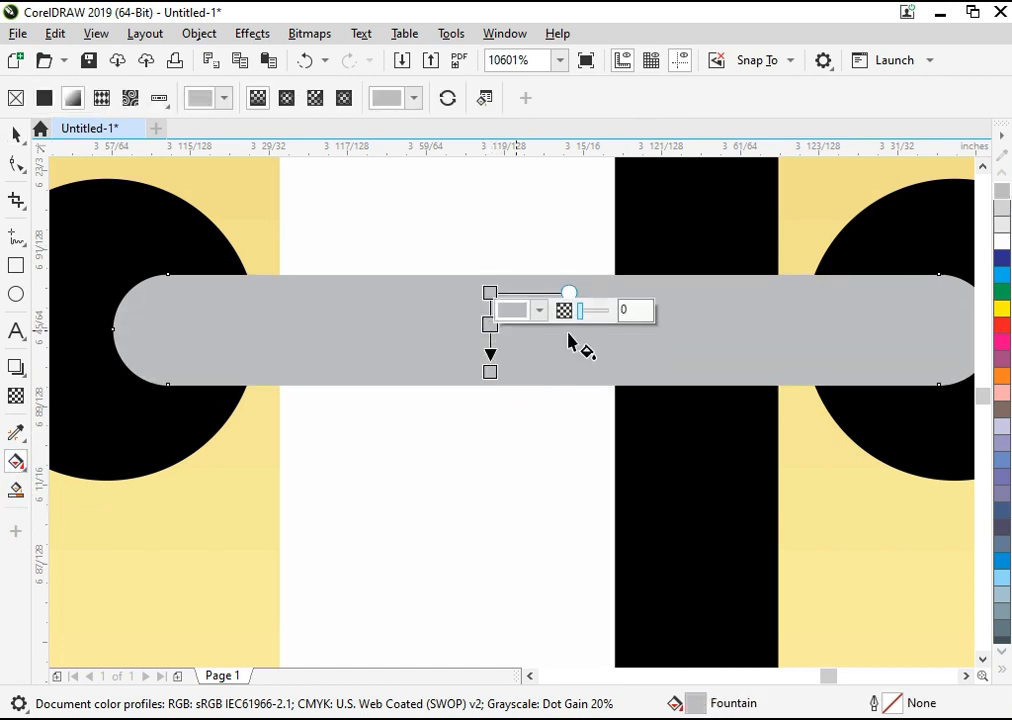
{"action": "left_click", "coordinate": [1001, 244]}
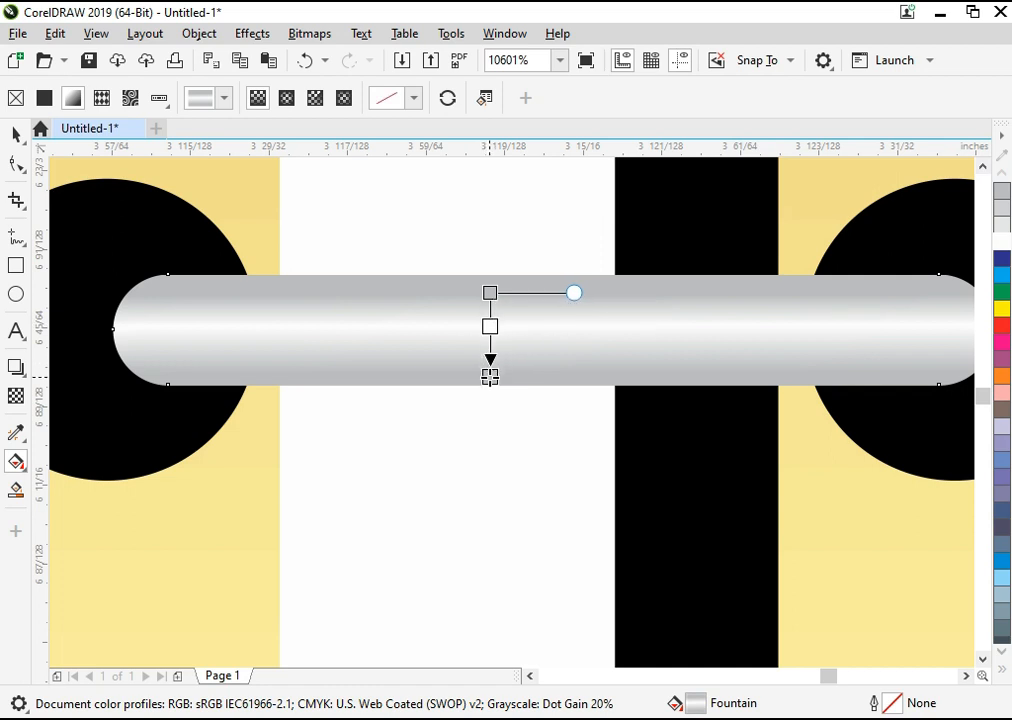
{"action": "left_click_drag", "start_coordinate": [490, 293], "coordinate": [490, 286]}
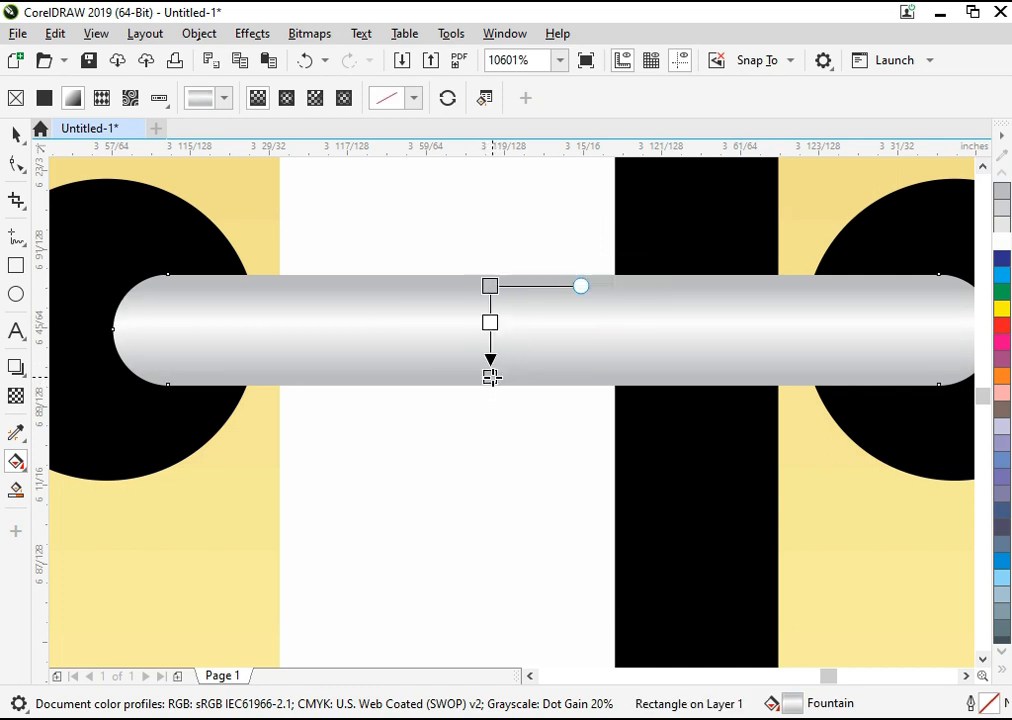
Group the metallic bar with both black circles as one binding ring
{"action": "key", "text": "space"}
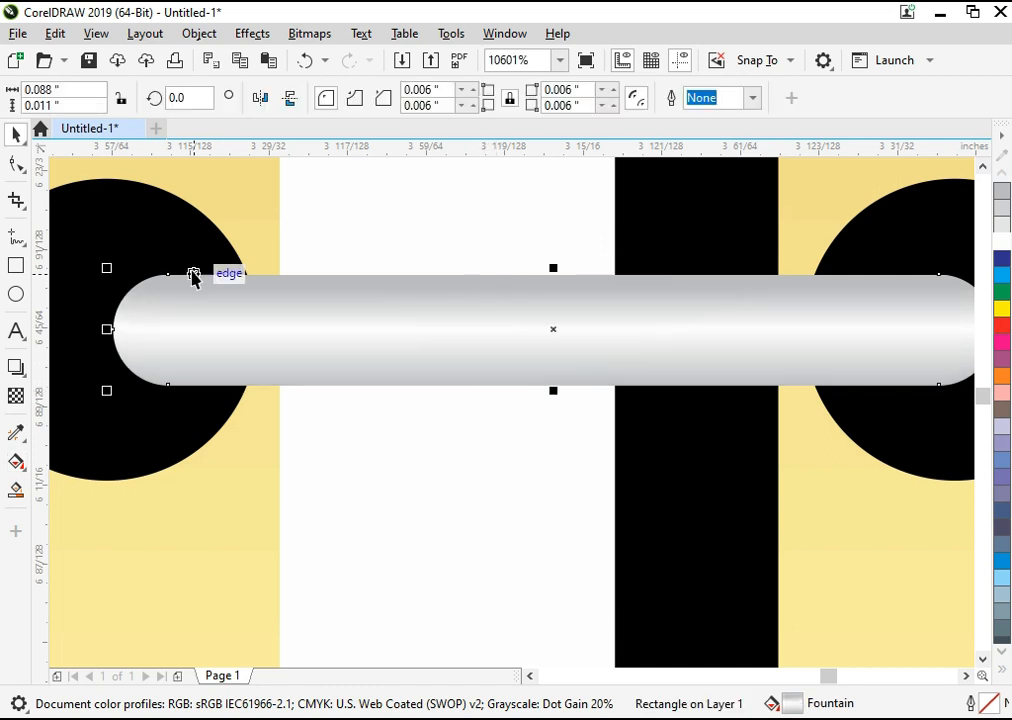
{"action": "left_click", "coordinate": [835, 250], "text": "shift"}
{"action": "key", "text": "ctrl+g"}
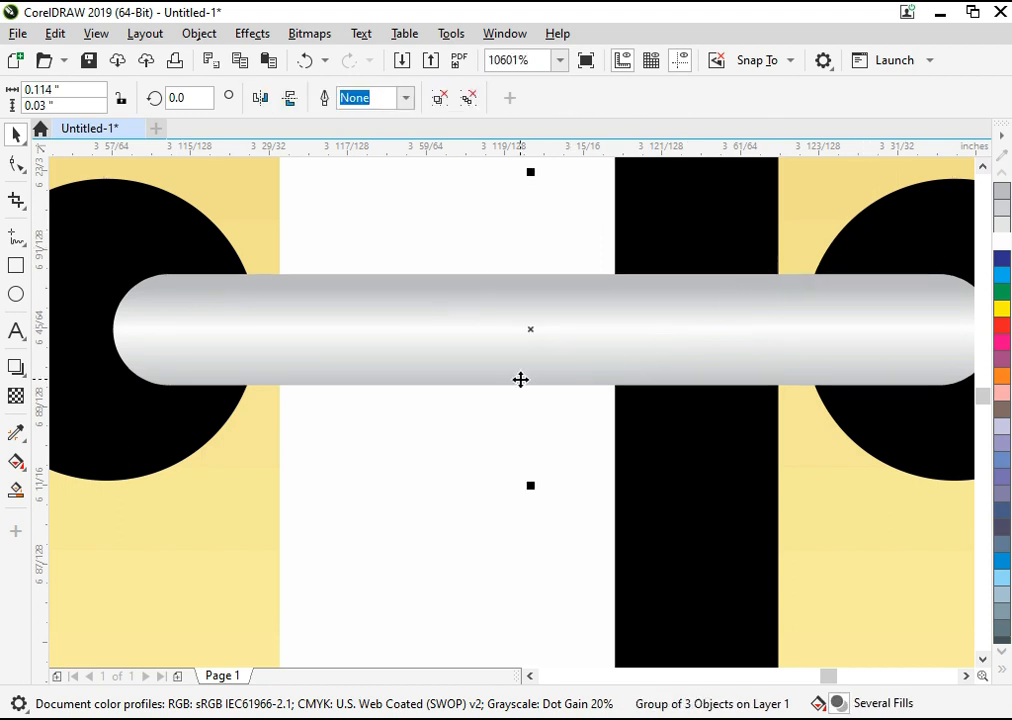
Place four copies of the ring down the gold strips, each progressively larger, the lowest about 0.181 by 0.048 inches
{"action": "scroll", "coordinate": [470, 355], "scroll_direction": "down", "scroll_amount": 5}
{"action": "key", "text": "F2"}
{"action": "left_click_drag", "start_coordinate": [433, 322], "coordinate": [546, 495]}
{"action": "left_click_drag", "start_coordinate": [551, 253], "coordinate": [592, 447]}
{"action": "right_click", "coordinate": [562, 395]}
{"action": "left_click_drag", "start_coordinate": [520, 384], "coordinate": [610, 569]}
{"action": "scroll", "coordinate": [402, 515], "scroll_direction": "down", "scroll_amount": 2}
{"action": "scroll", "coordinate": [492, 355], "scroll_direction": "up", "scroll_amount": 1}
{"action": "left_click_drag", "start_coordinate": [540, 348], "coordinate": [568, 446]}
{"action": "left_click_drag", "start_coordinate": [535, 395], "coordinate": [580, 528]}
{"action": "scroll", "coordinate": [539, 460], "scroll_direction": "down", "scroll_amount": 2}
{"action": "scroll", "coordinate": [538, 440], "scroll_direction": "down", "scroll_amount": 1}
{"action": "key", "text": "F2"}
{"action": "left_click_drag", "start_coordinate": [594, 354], "coordinate": [382, 716]}
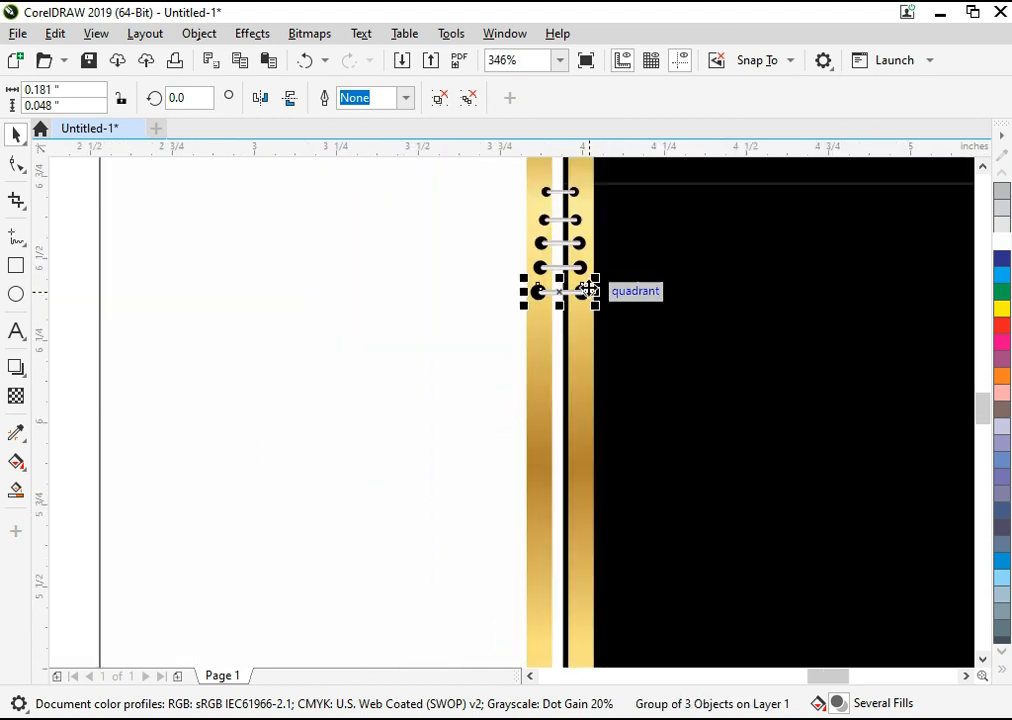
Copy the upper four binding rings and place the copies directly below the fifth ring
{"action": "left_click", "coordinate": [580, 268]}
{"action": "left_click", "coordinate": [574, 244], "text": "shift"}
{"action": "left_click", "coordinate": [567, 220], "text": "shift"}
{"action": "left_click", "coordinate": [567, 192], "text": "shift"}
{"action": "left_click_drag", "start_coordinate": [567, 192], "coordinate": [571, 322]}
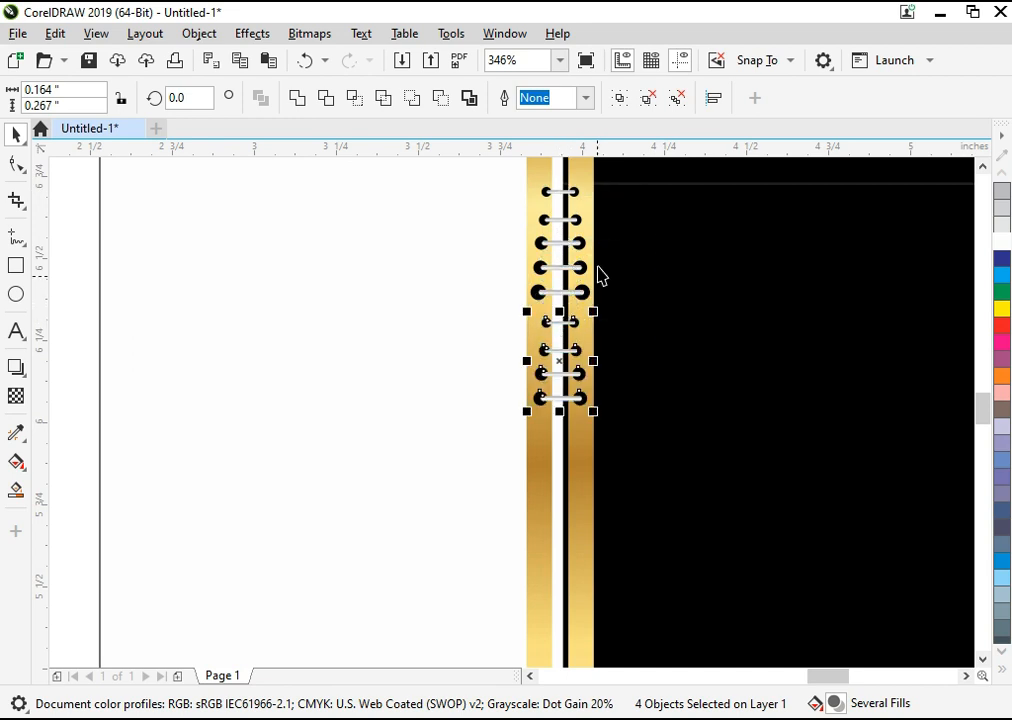
Mirror the four copied rings below the fifth ring vertically so their sizes decrease downward, and leave them ungrouped
{"action": "key", "text": "ctrl+g"}
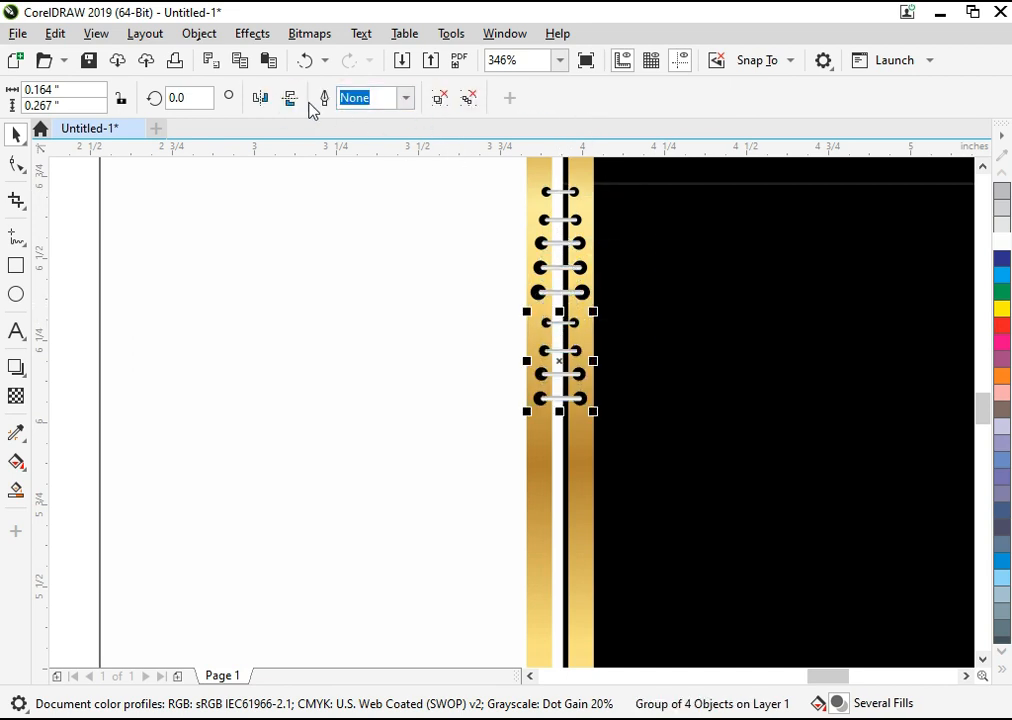
{"action": "left_click_drag", "start_coordinate": [493, 208], "coordinate": [638, 452]}
{"action": "key", "text": "Down"}
{"action": "key", "text": "Up"}
{"action": "left_click", "coordinate": [549, 340]}
{"action": "left_click", "coordinate": [541, 393]}
{"action": "key", "text": "ctrl+u"}
Lower the last ring so the ring column is about 0.833 inches tall, and space all nine rings evenly in the vertical direction
{"action": "scroll", "coordinate": [605, 260], "scroll_direction": "down", "scroll_amount": 2}
{"action": "scroll", "coordinate": [700, 587], "scroll_direction": "down", "scroll_amount": 2}
{"action": "scroll", "coordinate": [511, 318], "scroll_direction": "up", "scroll_amount": 1}
{"action": "left_click_drag", "start_coordinate": [547, 172], "coordinate": [468, 422]}
{"action": "left_click_drag", "start_coordinate": [511, 370], "coordinate": [517, 547]}
{"action": "left_click_drag", "start_coordinate": [626, 285], "coordinate": [447, 546]}
{"action": "left_click", "coordinate": [714, 98]}
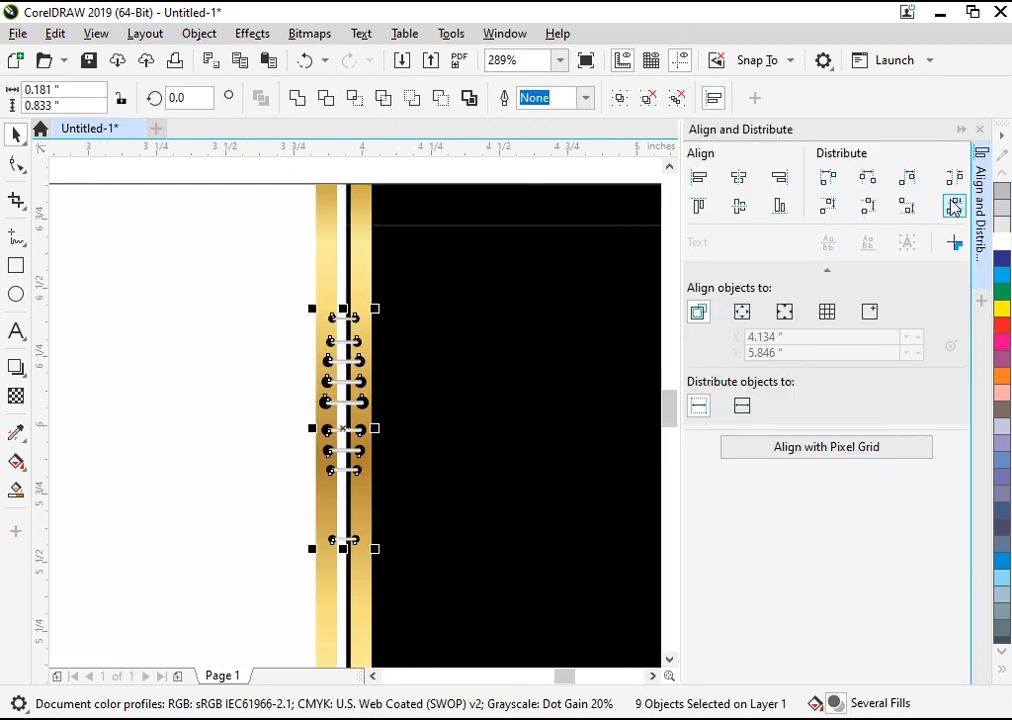
{"action": "left_click", "coordinate": [980, 130]}
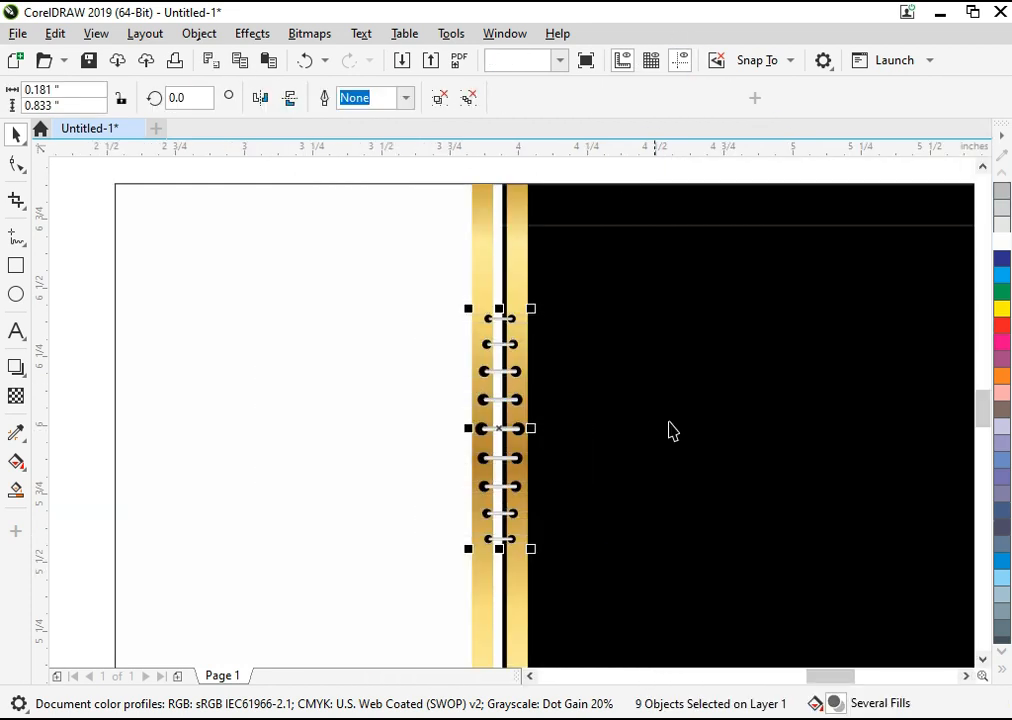
{"action": "left_click", "coordinate": [636, 432]}
{"action": "scroll", "coordinate": [560, 365], "scroll_direction": "down", "scroll_amount": 2}
{"action": "scroll", "coordinate": [477, 372], "scroll_direction": "up", "scroll_amount": 1}
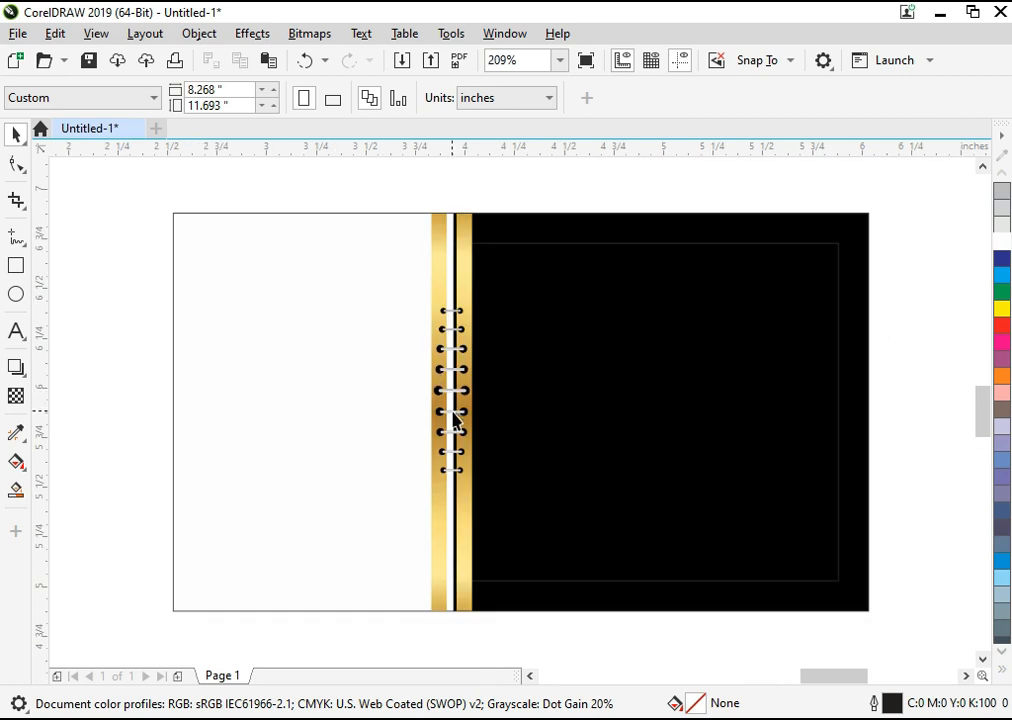
Ungroup the rings and move the lowest one farther down, making the ring column about 1.017 inches tall
{"action": "left_click", "coordinate": [452, 411]}
{"action": "key", "text": "F2"}
{"action": "left_click_drag", "start_coordinate": [526, 256], "coordinate": [404, 575]}
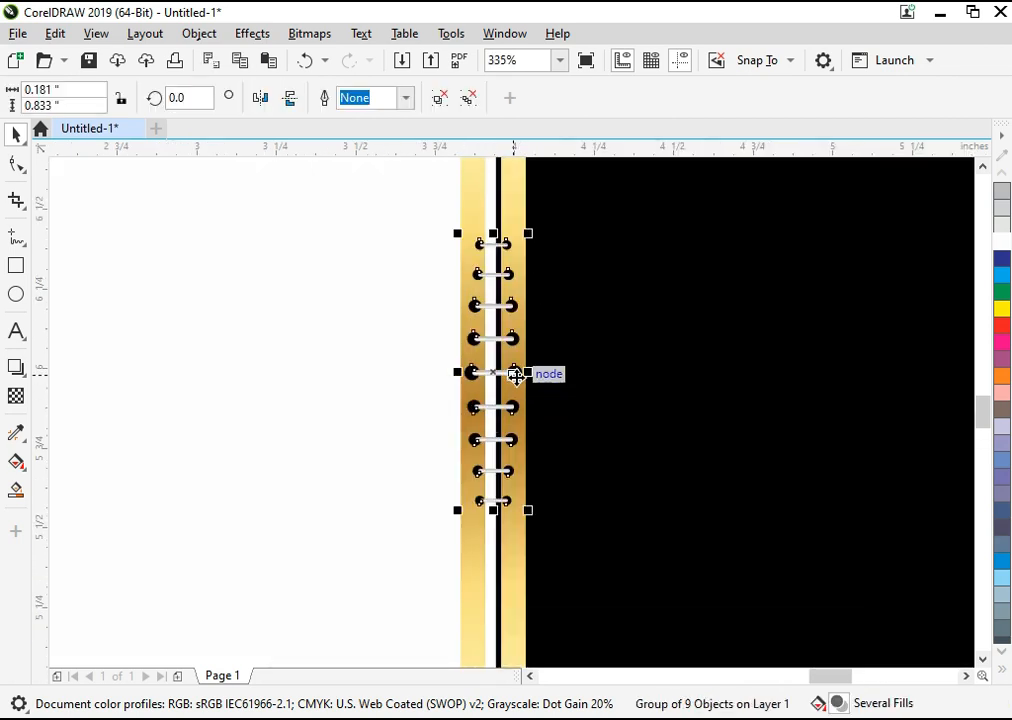
{"action": "key", "text": "ctrl+u"}
{"action": "key", "text": "Escape"}
{"action": "key", "text": "F2"}
{"action": "left_click_drag", "start_coordinate": [603, 428], "coordinate": [439, 598]}
{"action": "left_click_drag", "start_coordinate": [464, 376], "coordinate": [464, 553]}
{"action": "key", "text": "Escape"}
Distribute the nine rings with equal vertical spacing across the lengthened column
{"action": "scroll", "coordinate": [609, 470], "scroll_direction": "down", "scroll_amount": 2}
{"action": "left_click_drag", "start_coordinate": [646, 221], "coordinate": [443, 592]}
{"action": "left_click", "coordinate": [715, 98]}
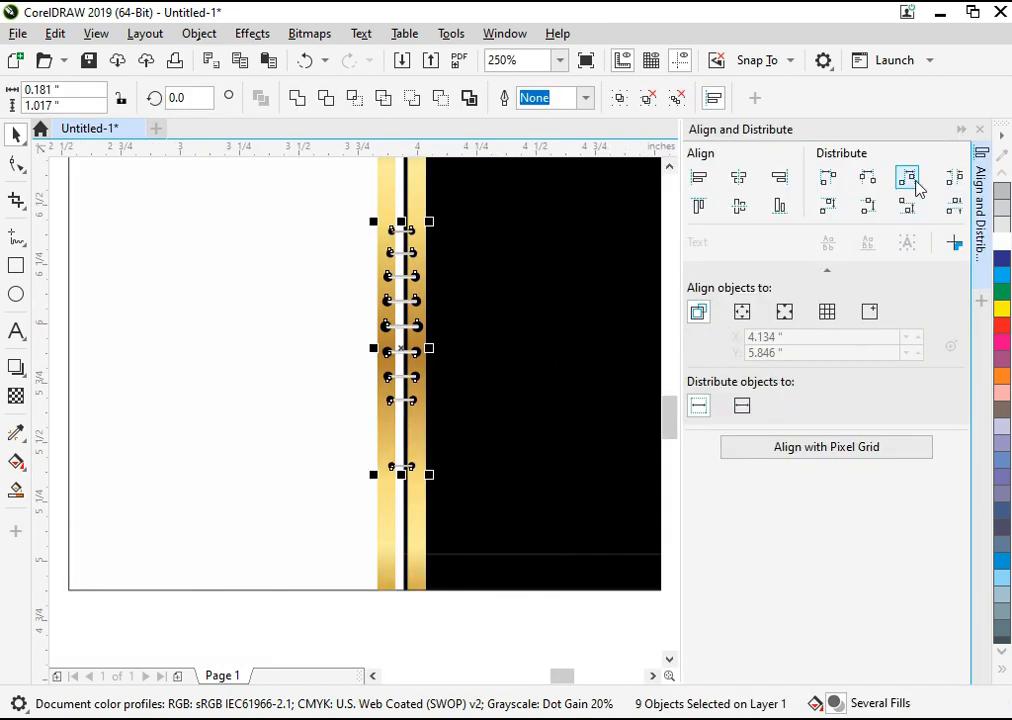
{"action": "left_click", "coordinate": [957, 205]}
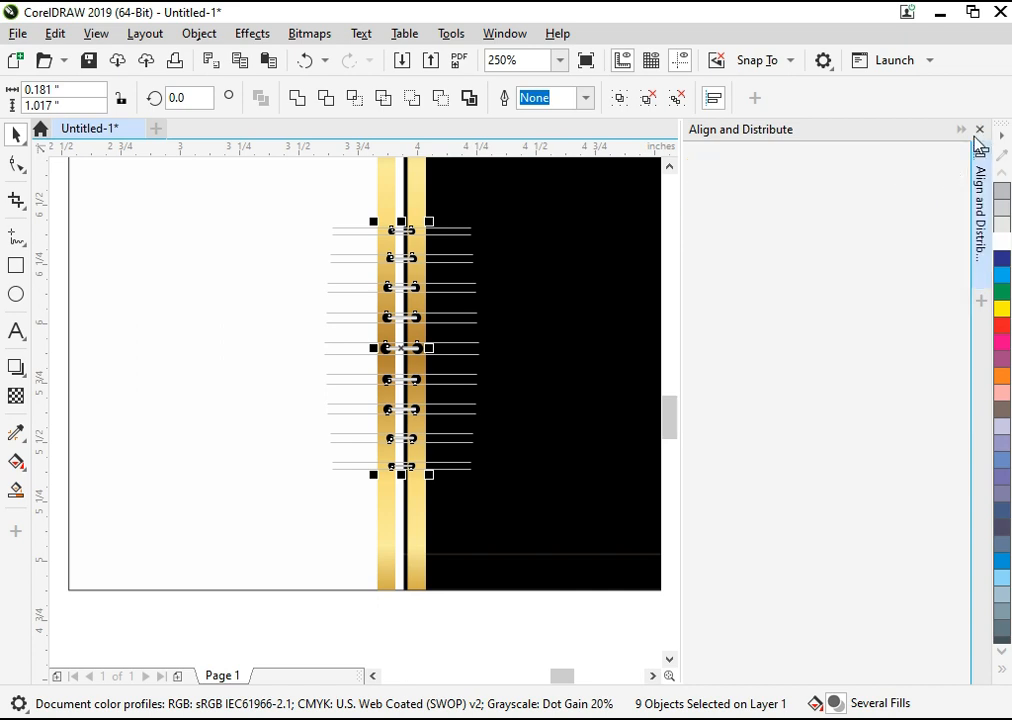
{"action": "left_click", "coordinate": [979, 129]}
Group the nine rings and center the group vertically on the card
{"action": "key", "text": "ctrl+g"}
{"action": "left_click", "coordinate": [561, 522], "text": "shift"}
{"action": "key", "text": "e"}
{"action": "key", "text": "Escape"}
{"action": "scroll", "coordinate": [561, 378], "scroll_direction": "down", "scroll_amount": 1}
{"action": "key", "text": "F2"}
{"action": "left_click_drag", "start_coordinate": [377, 231], "coordinate": [800, 549]}
{"action": "left_click", "coordinate": [474, 253]}
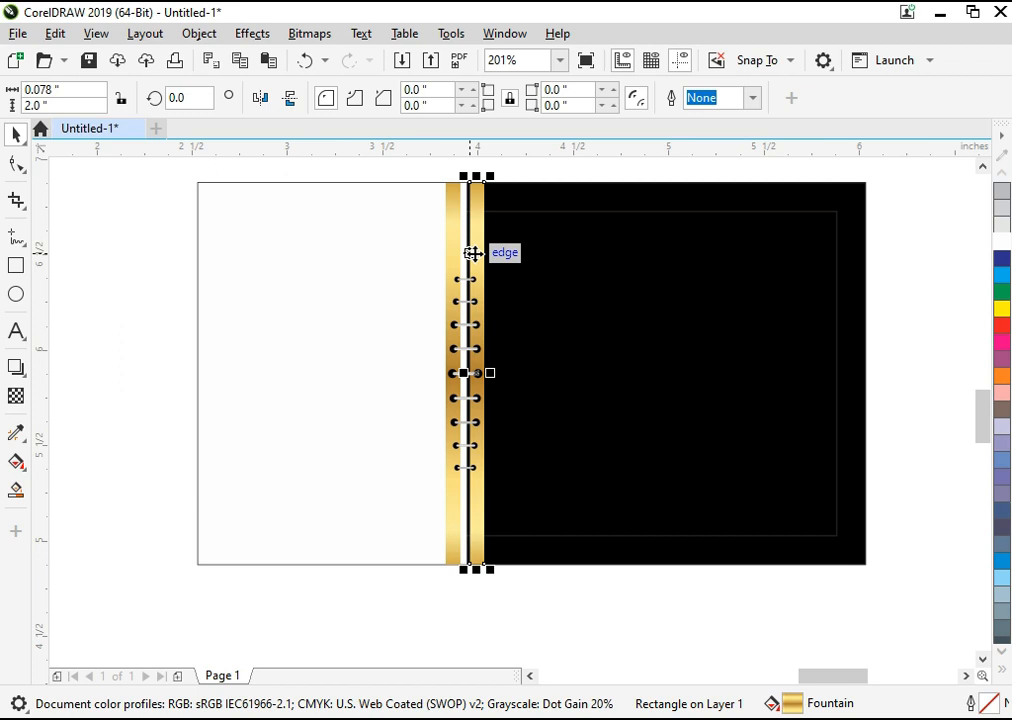
{"action": "key", "text": "Escape"}
Delete the stray white curve lying outside the page
{"action": "key", "text": "F4"}
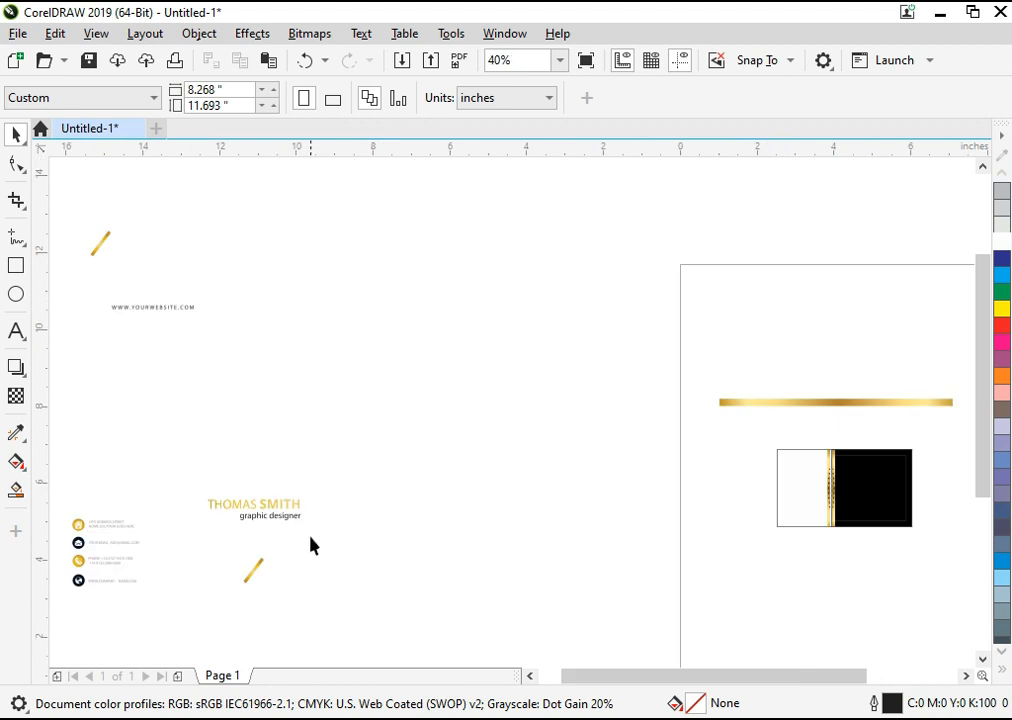
{"action": "left_click", "coordinate": [382, 447]}
{"action": "left_click_drag", "start_coordinate": [376, 470], "coordinate": [505, 389]}
{"action": "key", "text": "Delete"}
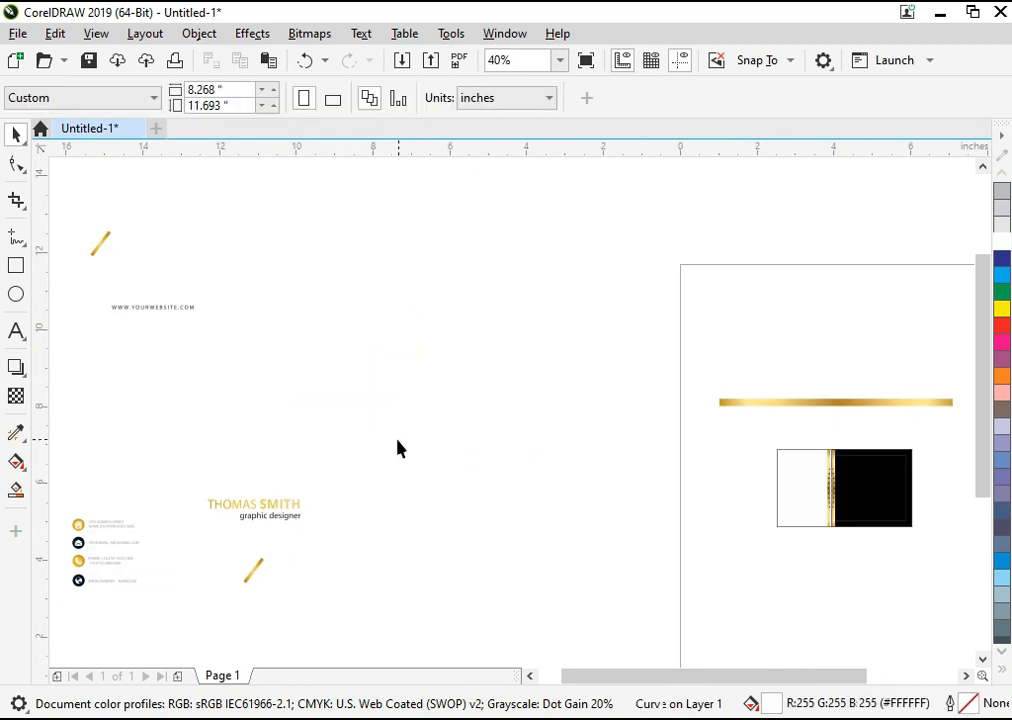
Move the prepared artwork onto the card, with contact details on the white panel and the name and logo on the black panel
{"action": "left_click_drag", "start_coordinate": [398, 447], "coordinate": [50, 630]}
{"action": "left_click_drag", "start_coordinate": [268, 519], "coordinate": [748, 530]}
{"action": "left_click_drag", "start_coordinate": [283, 537], "coordinate": [915, 495]}
{"action": "left_click_drag", "start_coordinate": [1009, 624], "coordinate": [1009, 636]}
{"action": "left_click_drag", "start_coordinate": [727, 249], "coordinate": [705, 335]}
{"action": "left_click_drag", "start_coordinate": [260, 547], "coordinate": [262, 548]}
{"action": "left_click_drag", "start_coordinate": [614, 334], "coordinate": [604, 268]}
{"action": "left_click_drag", "start_coordinate": [650, 414], "coordinate": [791, 526]}
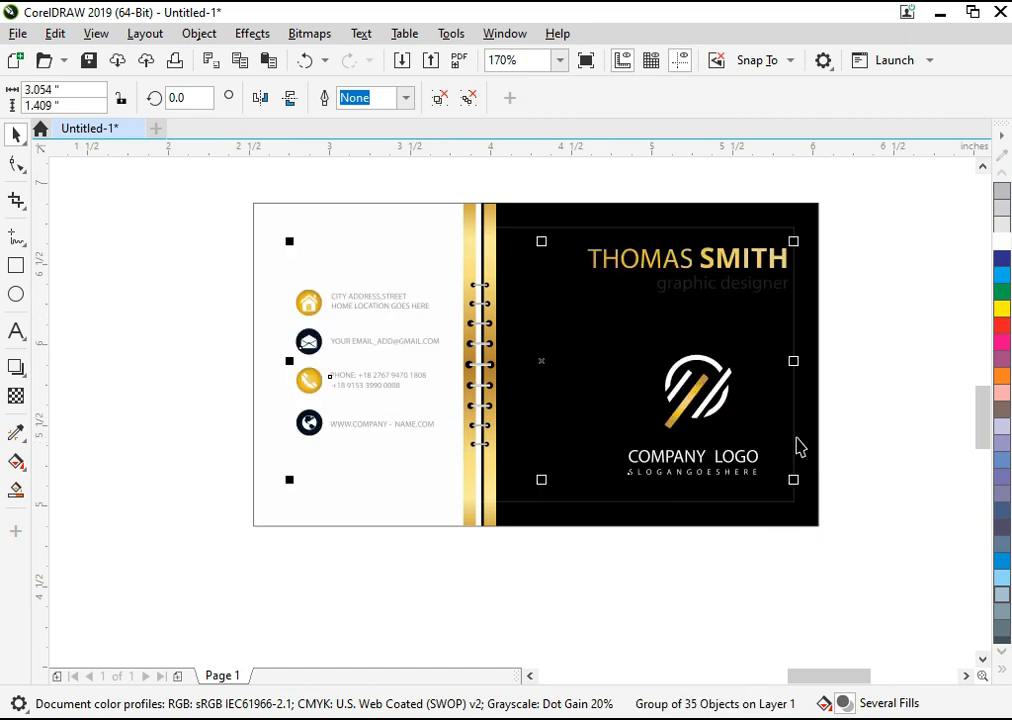
{"action": "left_click", "coordinate": [829, 347]}
Separate the name and job title from the rest of the artwork as their own group
{"action": "key", "text": "F2"}
{"action": "left_click_drag", "start_coordinate": [832, 210], "coordinate": [272, 575]}
{"action": "left_click", "coordinate": [817, 268]}
{"action": "key", "text": "F4"}
{"action": "left_click_drag", "start_coordinate": [908, 214], "coordinate": [549, 305]}
{"action": "key", "text": "ctrl+g"}
Draw a white-filled rectangle about 1.996 by 0.44 inches across the name area and PowerClip it inside the black card rectangle
{"action": "left_click", "coordinate": [16, 266]}
{"action": "left_click_drag", "start_coordinate": [466, 215], "coordinate": [927, 320]}
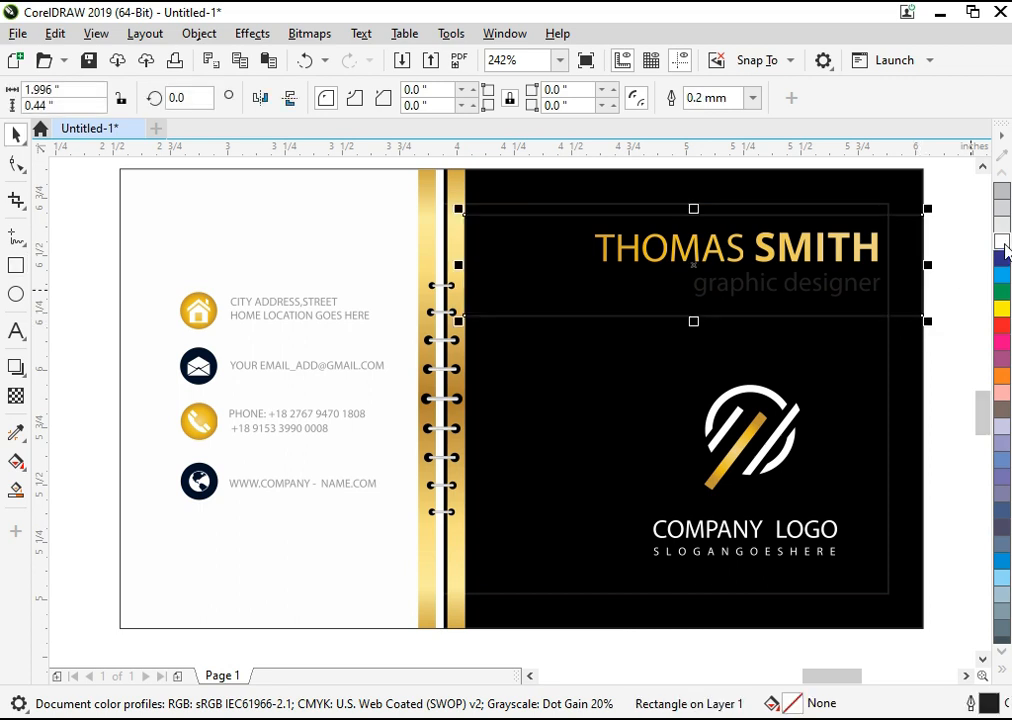
{"action": "left_click", "coordinate": [1003, 243]}
{"action": "right_click", "coordinate": [909, 328]}
{"action": "left_click", "coordinate": [827, 384]}
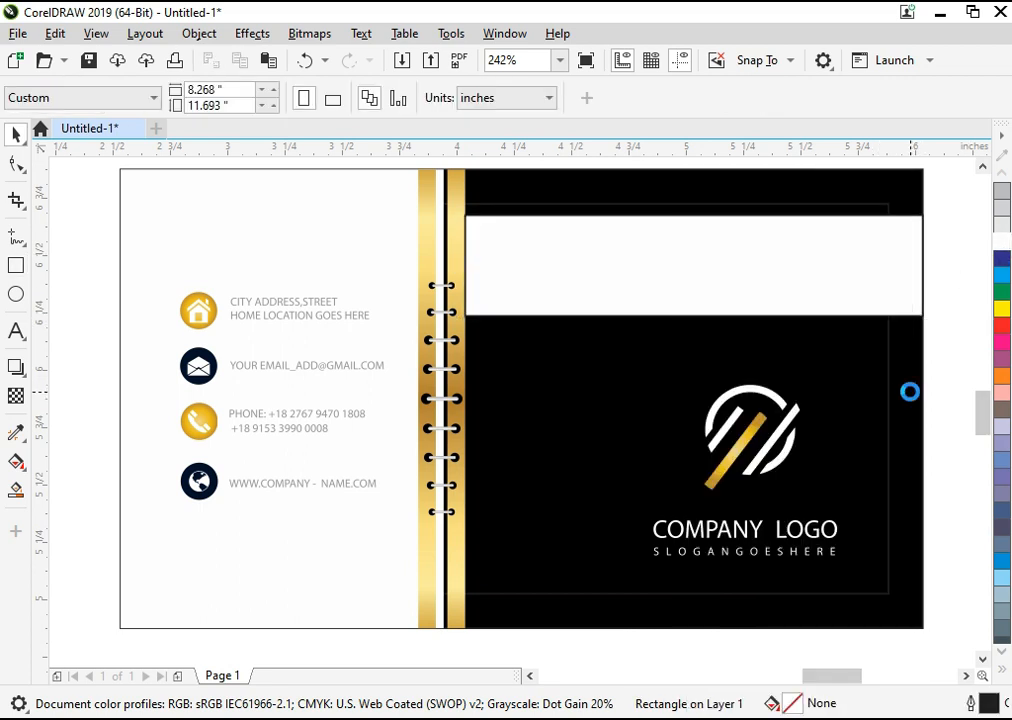
{"action": "left_click", "coordinate": [906, 393]}
Nudge the name and job title group slightly down to center it within the white band
{"action": "left_click_drag", "start_coordinate": [595, 328], "coordinate": [540, 325]}
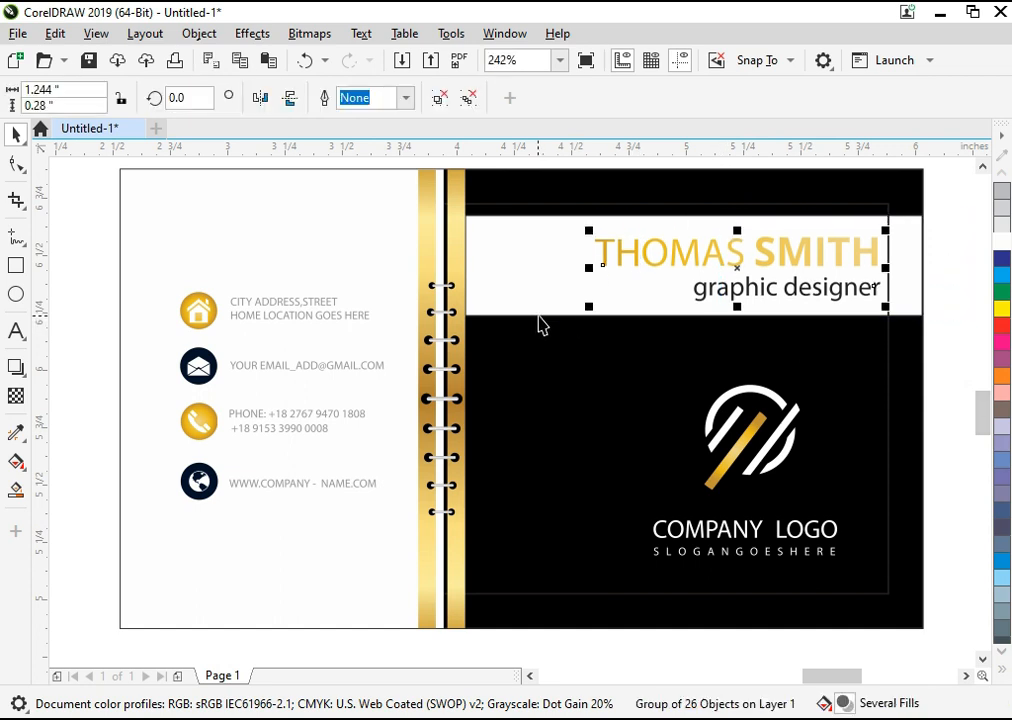
{"action": "scroll", "coordinate": [806, 456], "scroll_direction": "down", "scroll_amount": 3}
{"action": "left_click_drag", "start_coordinate": [439, 562], "coordinate": [432, 562]}
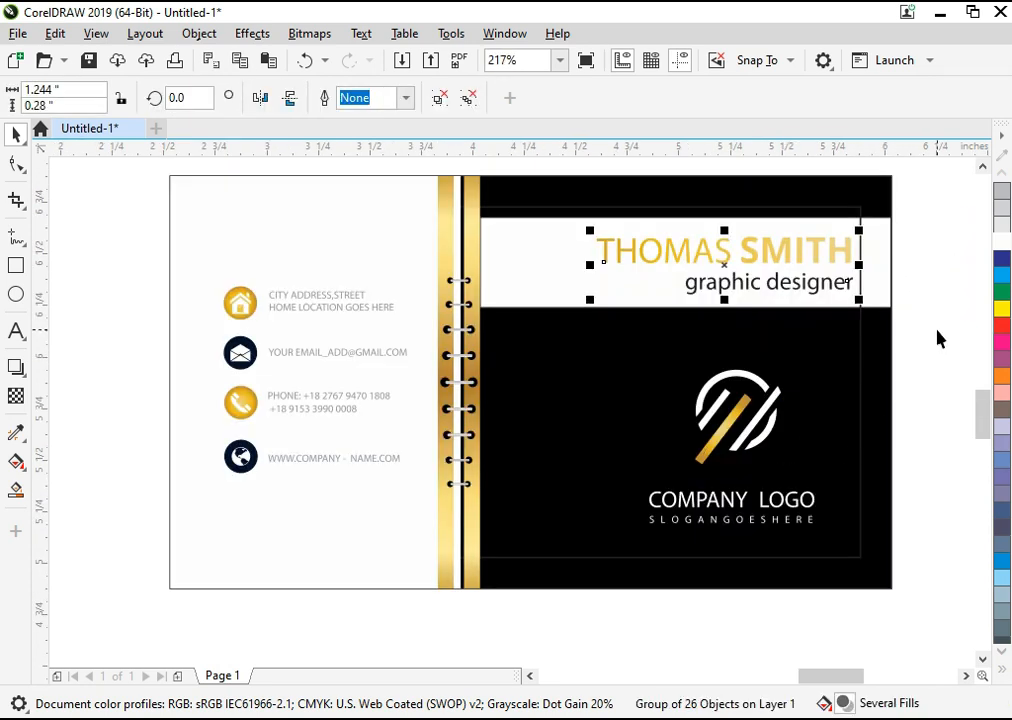
Group the logo with its company name and slogan, move it toward the middle of the black panel, and enlarge it slightly
{"action": "left_click_drag", "start_coordinate": [897, 329], "coordinate": [620, 547]}
{"action": "left_click_drag", "start_coordinate": [754, 418], "coordinate": [705, 400]}
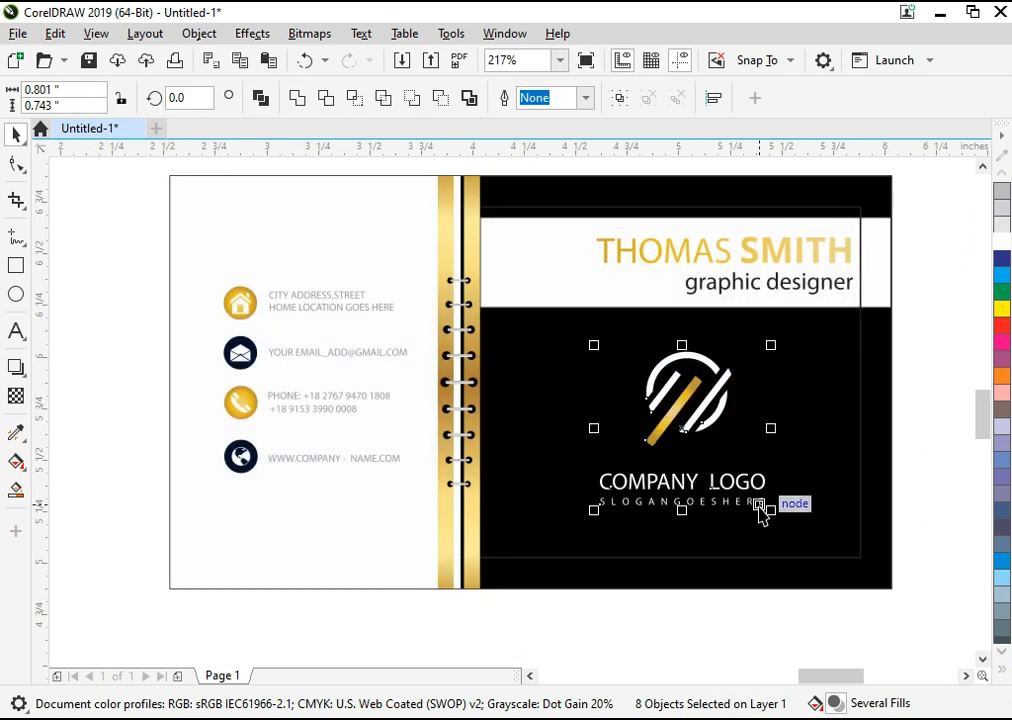
{"action": "key", "text": "ctrl+g"}
{"action": "left_click_drag", "start_coordinate": [768, 515], "coordinate": [782, 528]}
{"action": "key", "text": "Down"}
{"action": "key", "text": "Left"}
Group and slightly enlarge the contact details, then center them vertically on the card's white panel
{"action": "left_click_drag", "start_coordinate": [424, 553], "coordinate": [424, 553]}
{"action": "key", "text": "ctrl+g"}
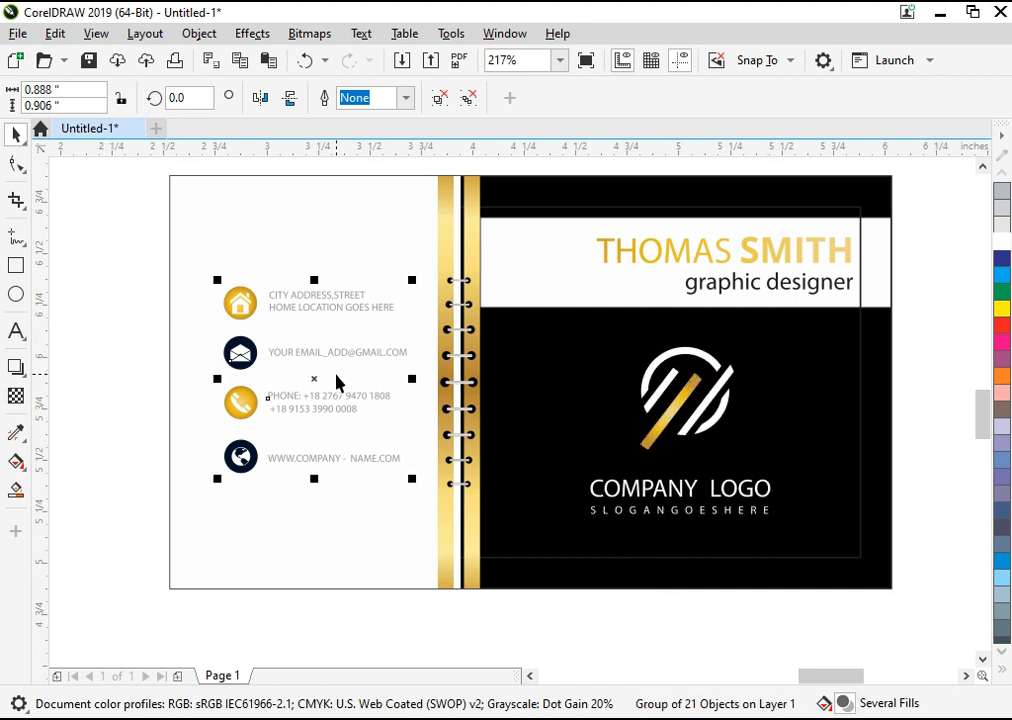
{"action": "left_click_drag", "start_coordinate": [332, 393], "coordinate": [316, 393]}
{"action": "left_click_drag", "start_coordinate": [399, 484], "coordinate": [404, 495]}
{"action": "left_click", "coordinate": [515, 580], "text": "shift"}
{"action": "key", "text": "e"}
{"action": "left_click", "coordinate": [553, 610]}
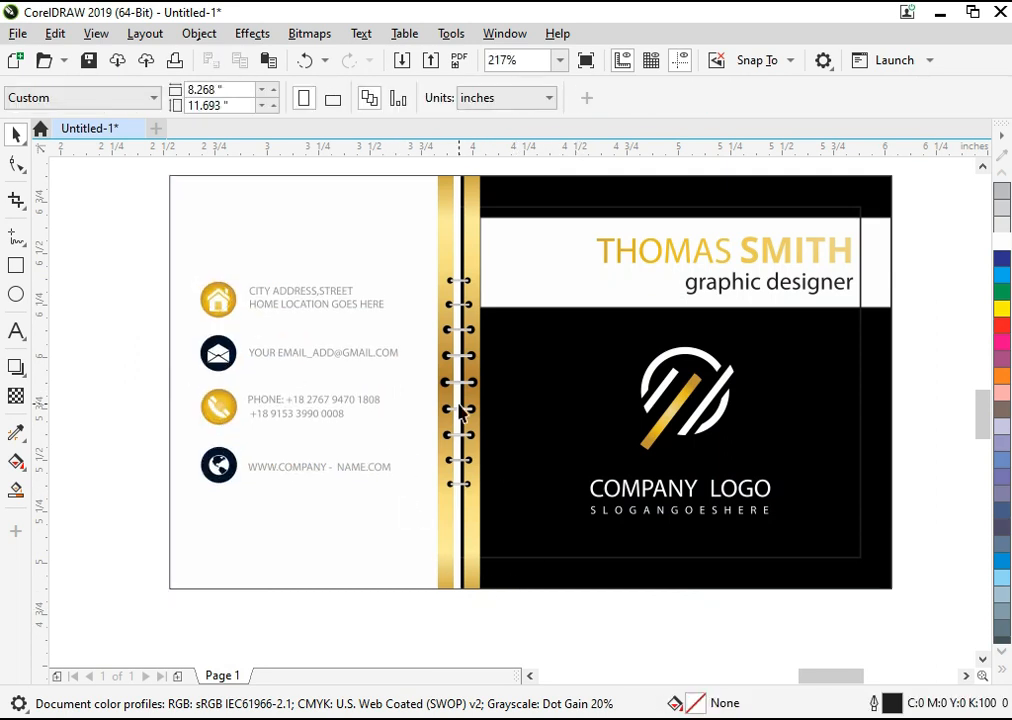
Move the long gold gradient bar farther up the page, away from the card
{"action": "scroll", "coordinate": [688, 458], "scroll_direction": "down", "scroll_amount": 5}
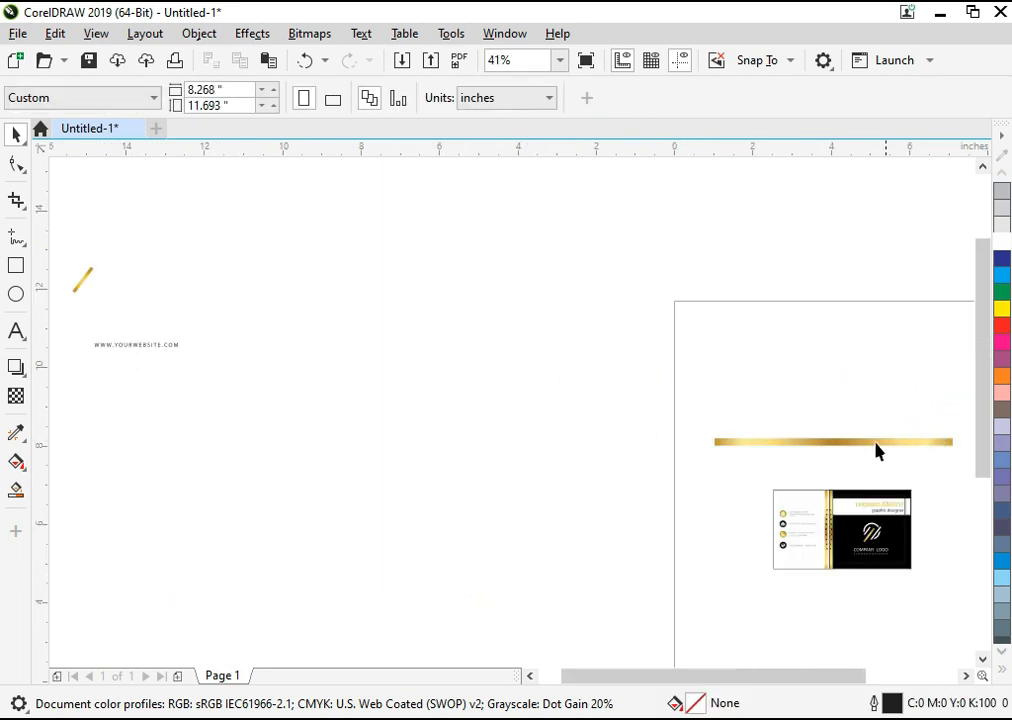
{"action": "left_click_drag", "start_coordinate": [244, 205], "coordinate": [46, 396]}
{"action": "left_click_drag", "start_coordinate": [217, 418], "coordinate": [225, 426]}
{"action": "key", "text": "F2"}
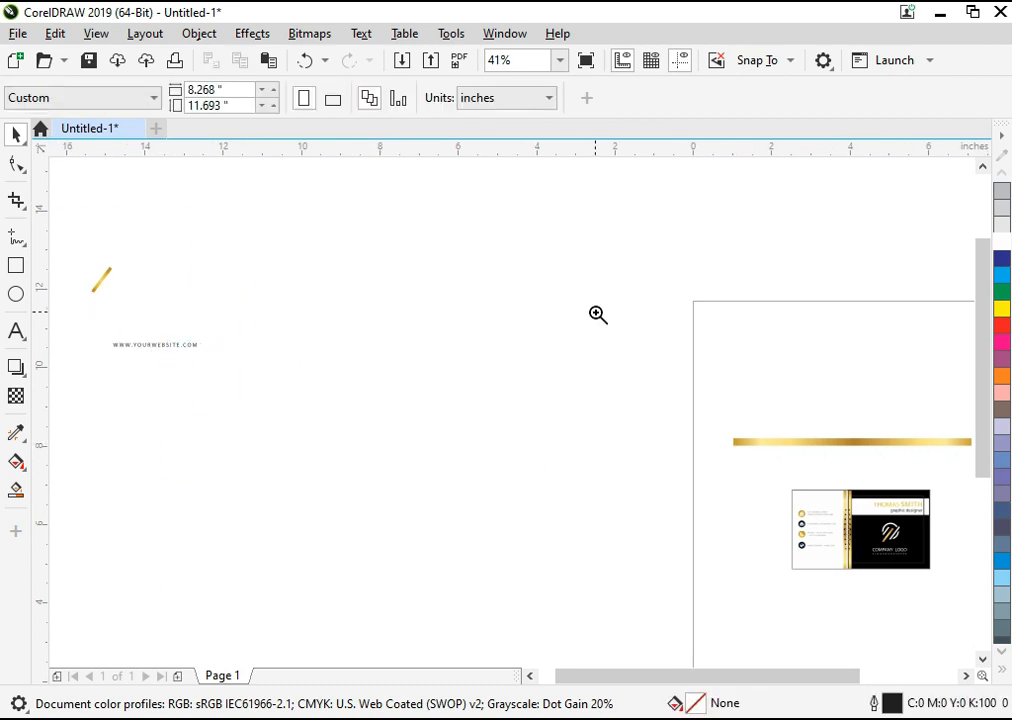
{"action": "left_click_drag", "start_coordinate": [598, 315], "coordinate": [978, 600]}
{"action": "left_click_drag", "start_coordinate": [598, 391], "coordinate": [584, 218]}
{"action": "key", "text": "F2"}
{"action": "left_click_drag", "start_coordinate": [414, 424], "coordinate": [933, 718]}
{"action": "left_click_drag", "start_coordinate": [770, 645], "coordinate": [770, 645]}
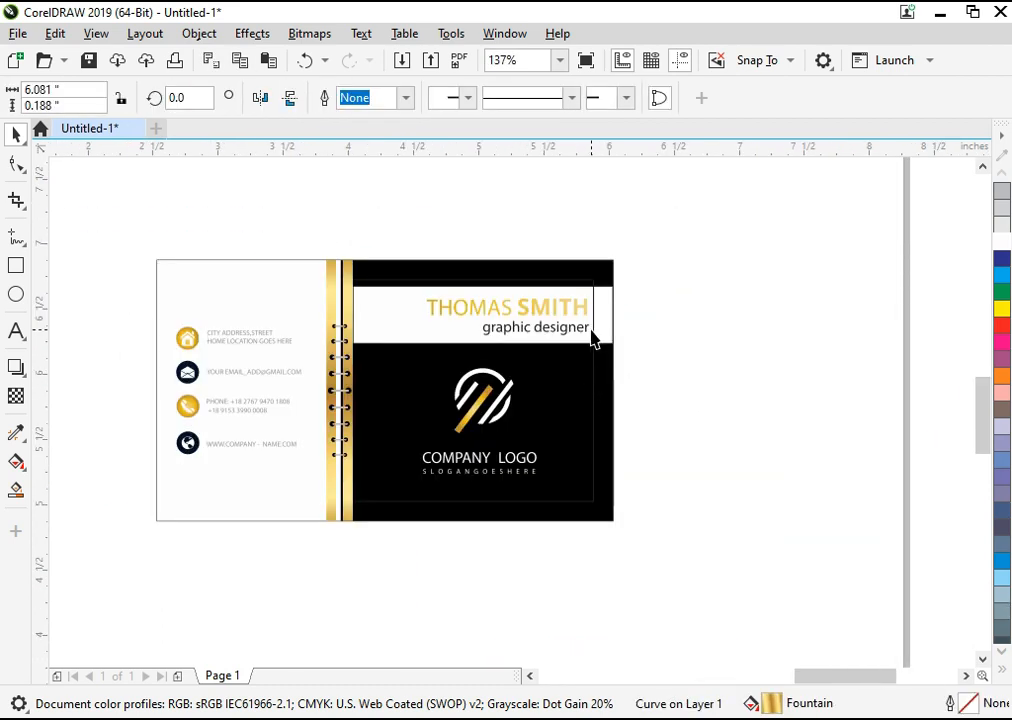
{"action": "left_click", "coordinate": [590, 309]}
{"action": "right_click", "coordinate": [586, 288]}
{"action": "left_click", "coordinate": [616, 302]}
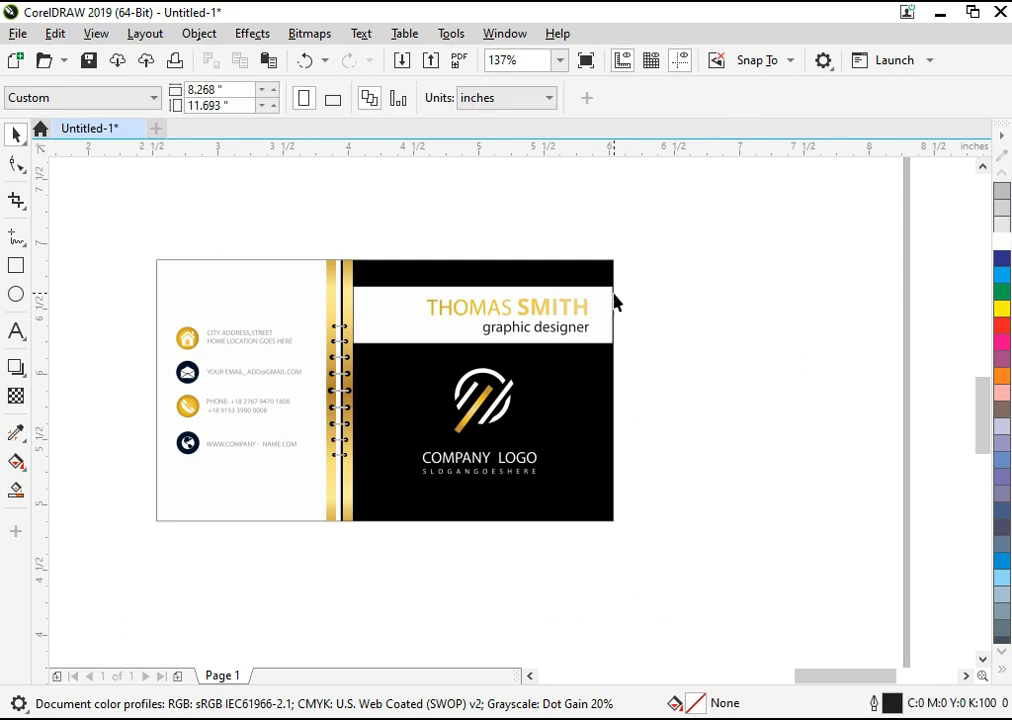
{"action": "left_click", "coordinate": [596, 283]}
{"action": "left_click_drag", "start_coordinate": [186, 203], "coordinate": [188, 443]}
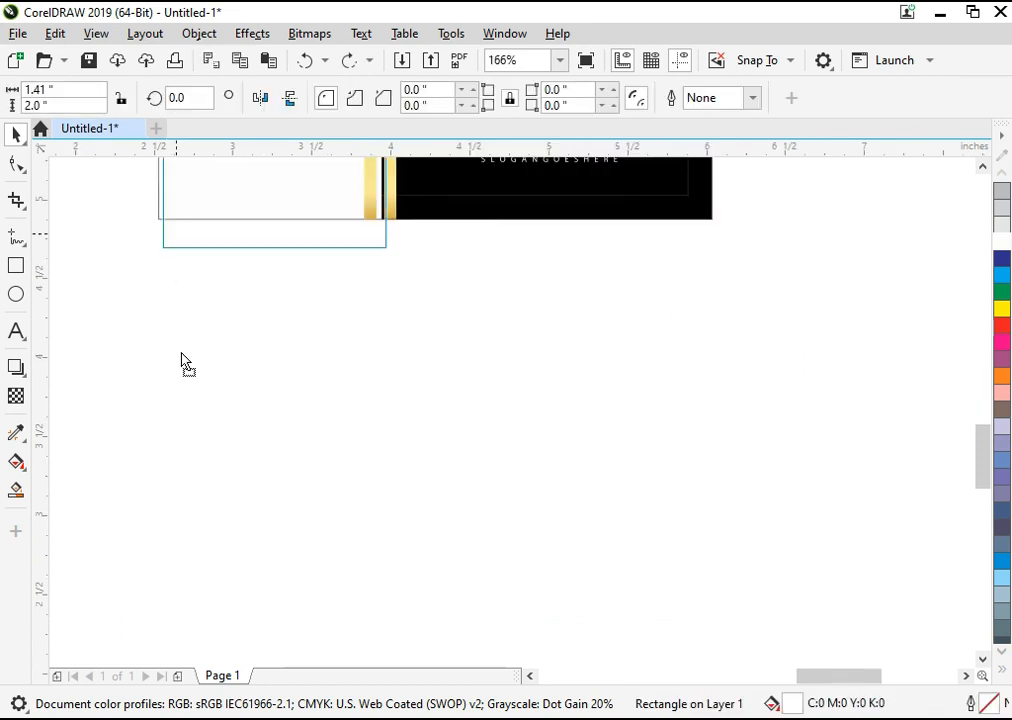
{"action": "key", "text": "ctrl+z"}
Copy the black card background with its margin rectangle and place the copy directly below the first card
{"action": "left_click", "coordinate": [662, 184]}
{"action": "left_click", "coordinate": [650, 193], "text": "shift"}
{"action": "left_click_drag", "start_coordinate": [640, 192], "coordinate": [633, 515]}
{"action": "right_click", "coordinate": [633, 515]}
{"action": "key", "text": "Escape"}
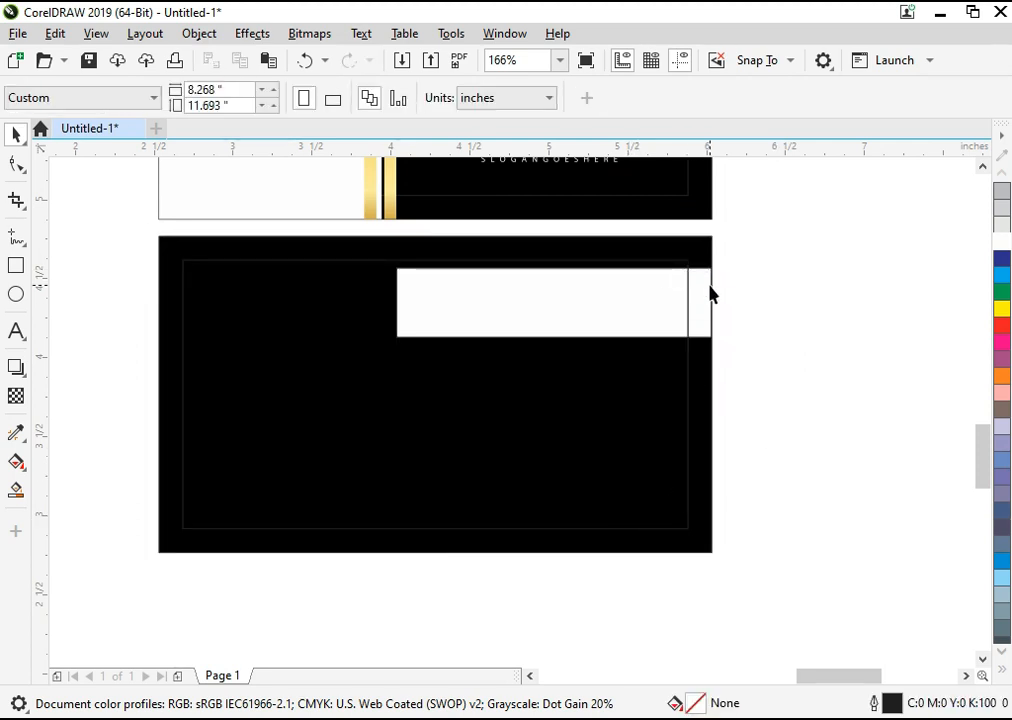
Edit the lower card's PowerClip contents, widening the white band to about 3.589 inches and placing it along the card's bottom edge
{"action": "double_click", "coordinate": [711, 293]}
{"action": "left_click", "coordinate": [700, 290]}
{"action": "left_click_drag", "start_coordinate": [628, 318], "coordinate": [386, 541]}
{"action": "left_click_drag", "start_coordinate": [477, 526], "coordinate": [721, 549]}
{"action": "left_click_drag", "start_coordinate": [562, 519], "coordinate": [562, 515]}
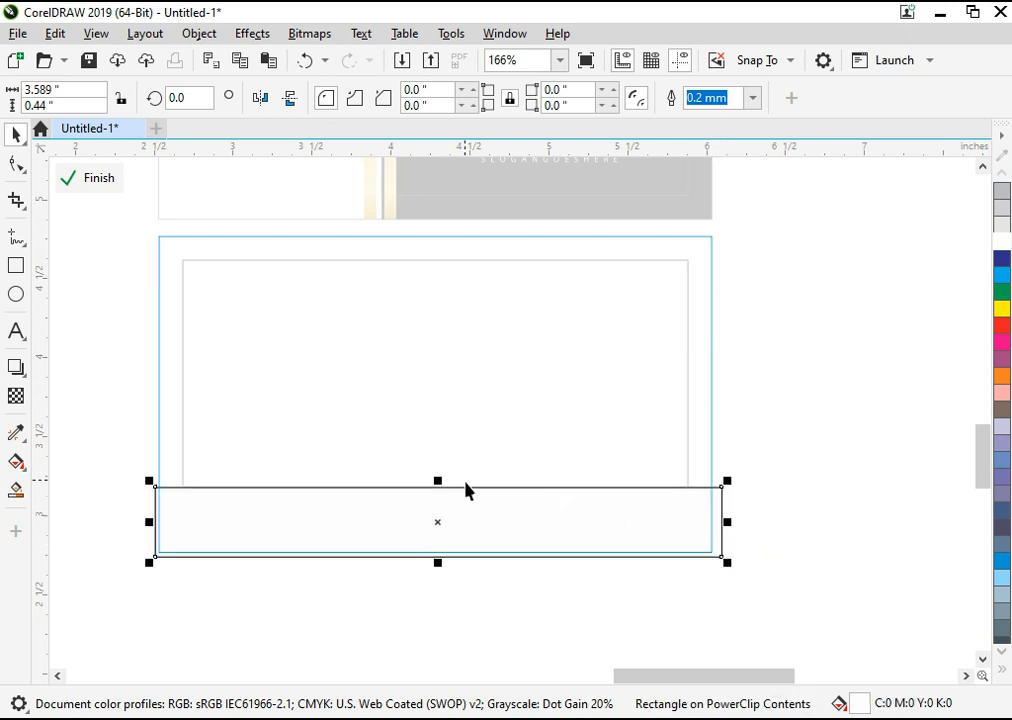
{"action": "left_click", "coordinate": [116, 182]}
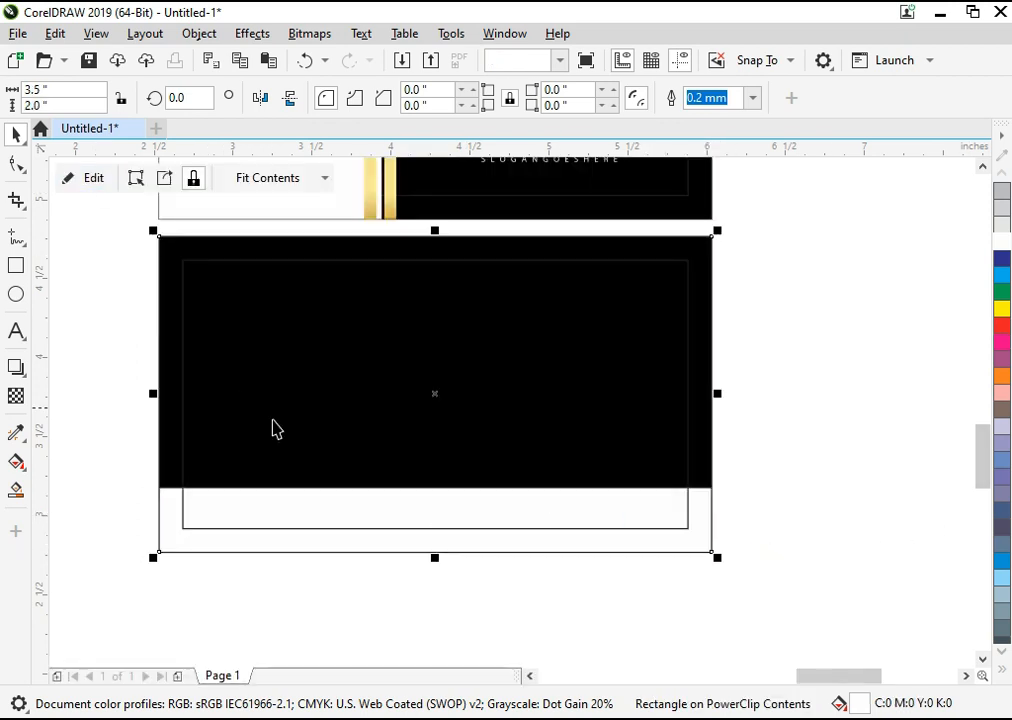
{"action": "left_click", "coordinate": [766, 500]}
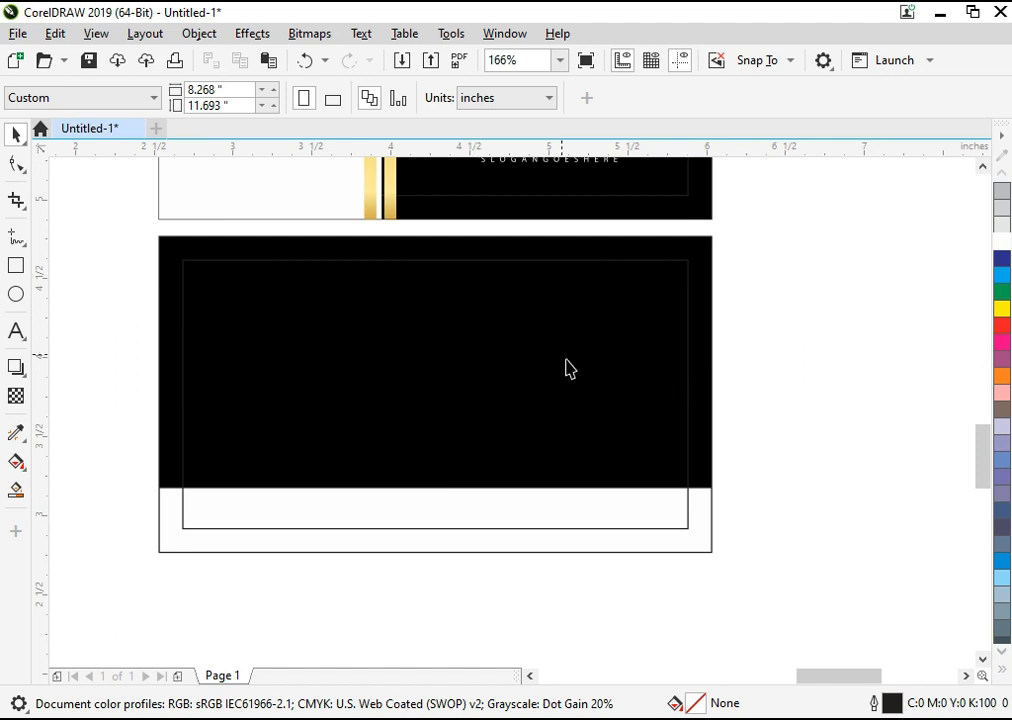
Delete the extra black card copy that covers the finished first card
{"action": "scroll", "coordinate": [567, 369], "scroll_direction": "down", "scroll_amount": 3}
{"action": "scroll", "coordinate": [463, 316], "scroll_direction": "up", "scroll_amount": 2}
{"action": "left_click", "coordinate": [601, 330]}
{"action": "left_click", "coordinate": [708, 319]}
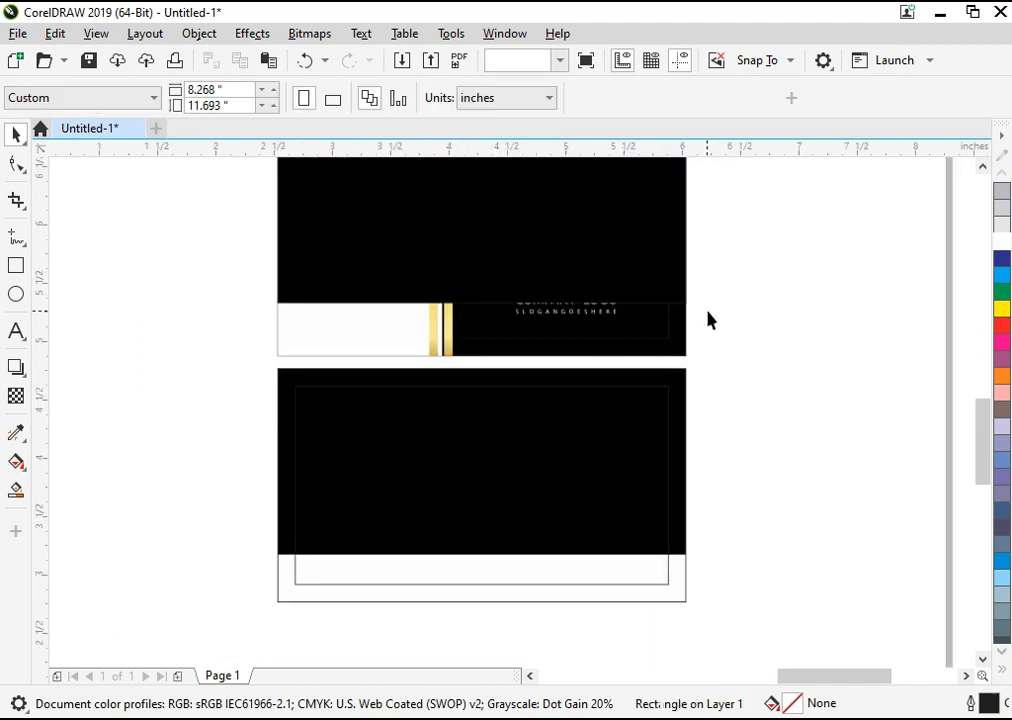
{"action": "scroll", "coordinate": [797, 422], "scroll_direction": "down", "scroll_amount": 4}
{"action": "scroll", "coordinate": [614, 377], "scroll_direction": "up", "scroll_amount": 3}
{"action": "left_click", "coordinate": [416, 293]}
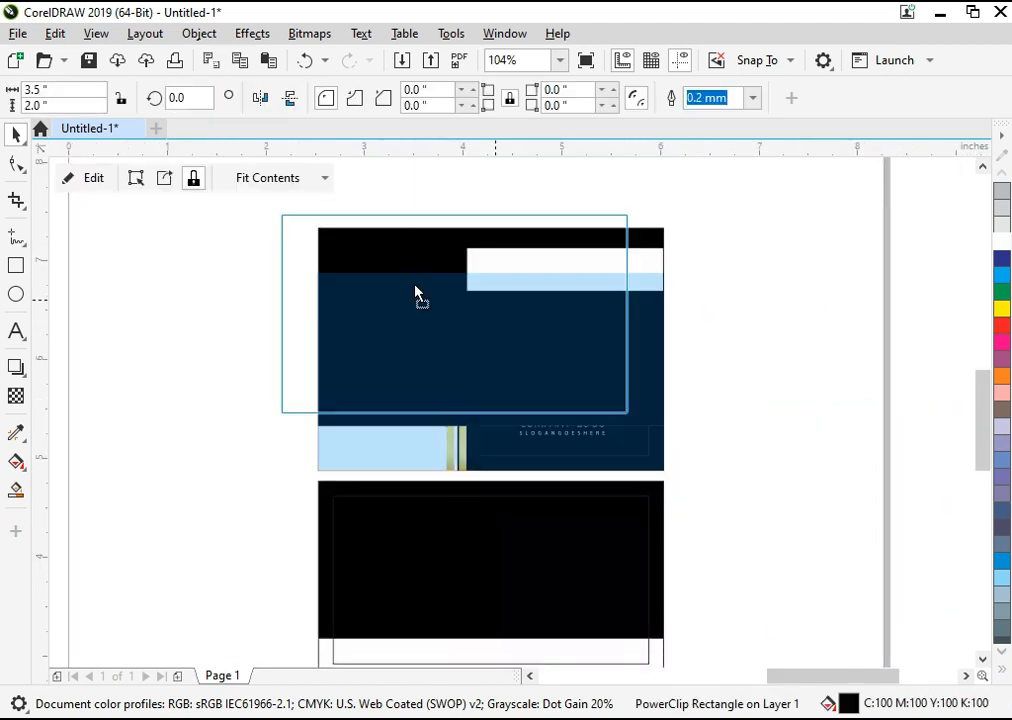
{"action": "left_click_drag", "start_coordinate": [415, 293], "coordinate": [160, 240]}
{"action": "key", "text": "Delete"}
Group the gold strips with the binding rings and place a copy rotated to 270 degrees on the lower card
{"action": "key", "text": "F2"}
{"action": "mouse_move", "coordinate": [310, 267]}
{"action": "left_mouse_down"}
{"action": "mouse_move", "coordinate": [651, 601]}
{"action": "mouse_move", "coordinate": [722, 688]}
{"action": "left_mouse_up"}
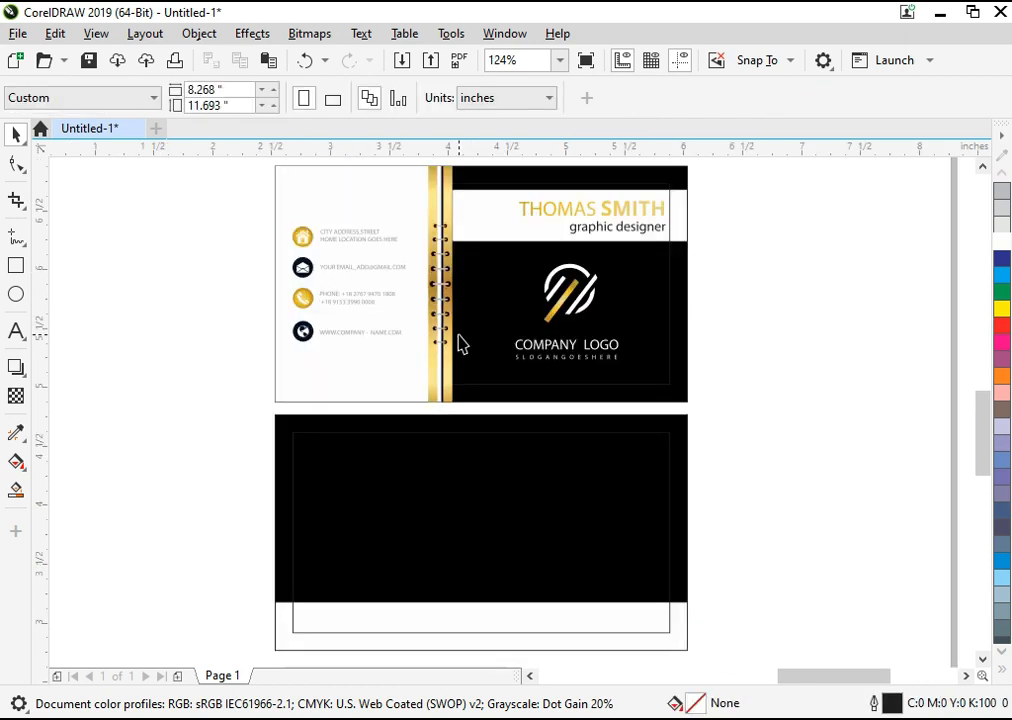
{"action": "left_click_drag", "start_coordinate": [483, 396], "coordinate": [483, 394]}
{"action": "key", "text": "ctrl+g"}
{"action": "left_click_drag", "start_coordinate": [434, 233], "coordinate": [449, 435]}
{"action": "left_click", "coordinate": [449, 435]}
{"action": "left_click_drag", "start_coordinate": [465, 377], "coordinate": [517, 514]}
Center the rotated binding horizontally on the lower card and lower it to rest on the white band's upper edge
{"action": "left_click", "coordinate": [648, 581], "text": "shift"}
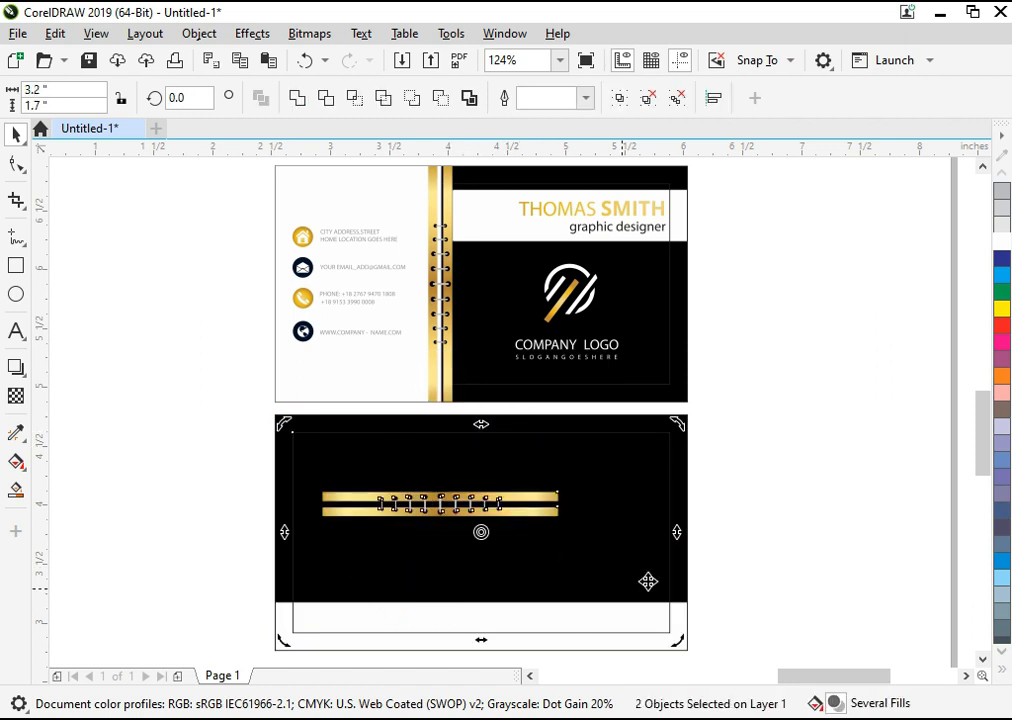
{"action": "key", "text": "c"}
{"action": "left_click", "coordinate": [697, 440]}
{"action": "key", "text": "F2"}
{"action": "left_click_drag", "start_coordinate": [694, 435], "coordinate": [333, 685]}
{"action": "left_click_drag", "start_coordinate": [468, 265], "coordinate": [469, 424]}
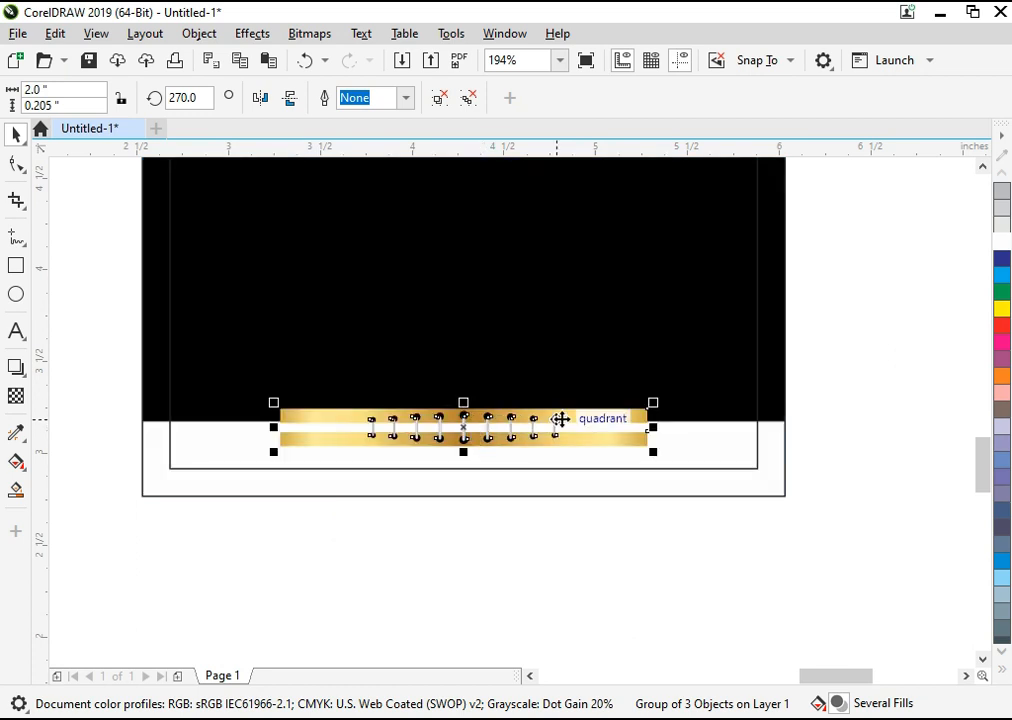
{"action": "left_click_drag", "start_coordinate": [583, 433], "coordinate": [583, 420]}
Stretch both horizontal gold strips to the lower card's full 3.5 inch width
{"action": "left_click", "coordinate": [648, 413], "text": "ctrl"}
{"action": "left_click_drag", "start_coordinate": [658, 416], "coordinate": [785, 449]}
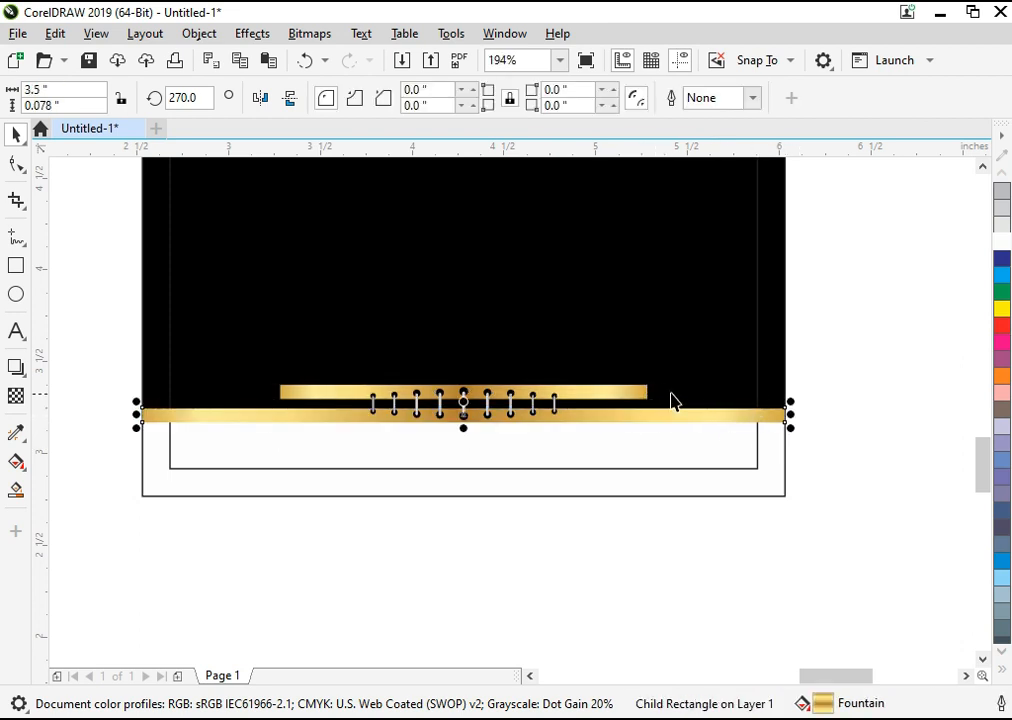
{"action": "left_click", "coordinate": [644, 392], "text": "ctrl"}
{"action": "left_click_drag", "start_coordinate": [650, 392], "coordinate": [785, 392]}
{"action": "left_click", "coordinate": [618, 598]}
{"action": "left_click", "coordinate": [482, 408]}
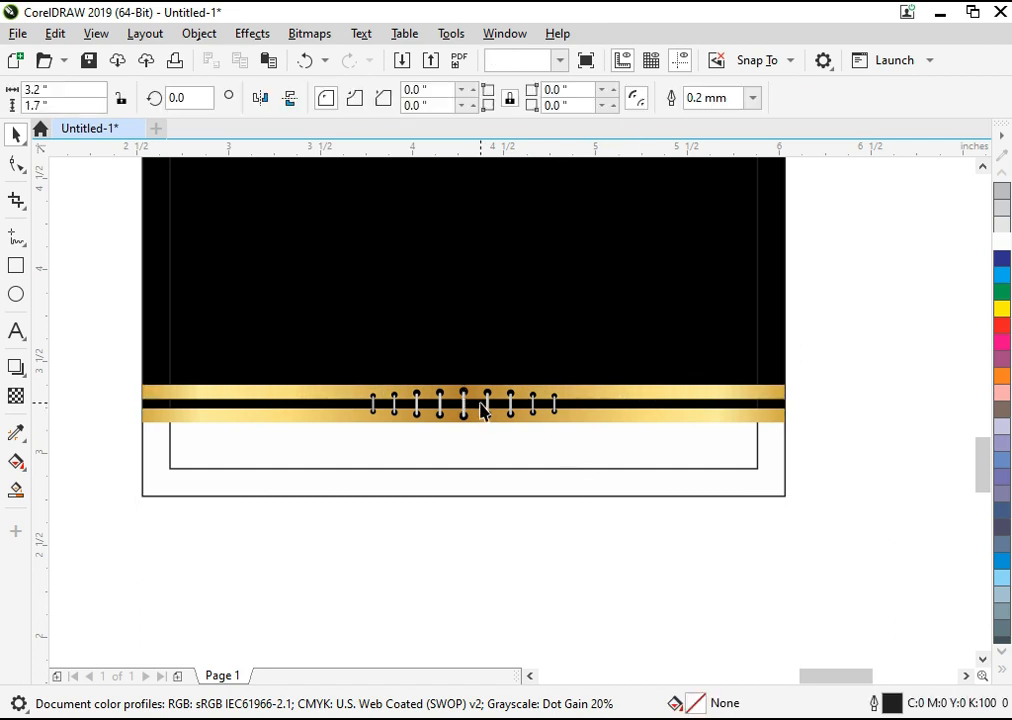
{"action": "left_click", "coordinate": [591, 527]}
{"action": "key", "text": "F4"}
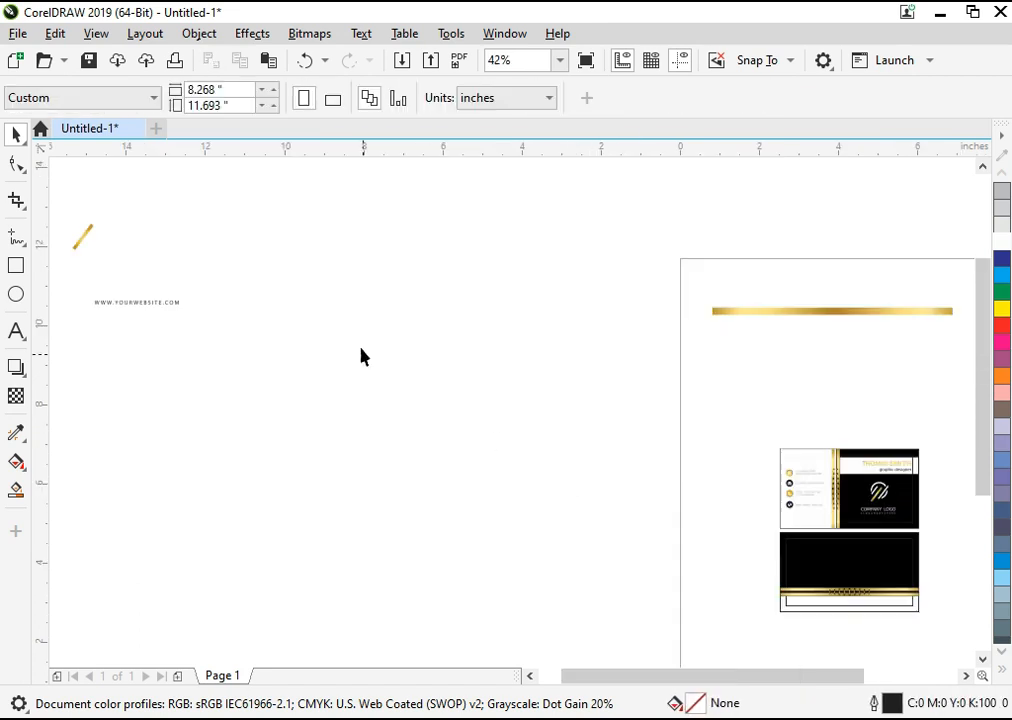
Move the grouped logo and website text onto the lower card, scale the group to about 2.27 inches wide and center it horizontally
{"action": "left_click_drag", "start_coordinate": [158, 289], "coordinate": [893, 580]}
{"action": "key", "text": "shift+F2"}
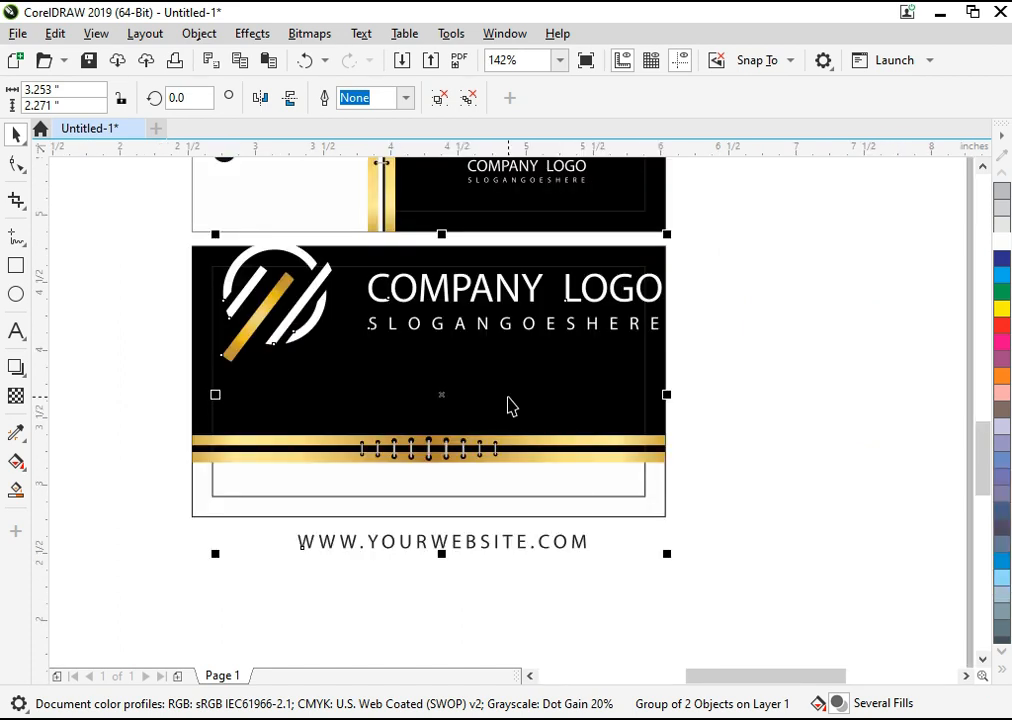
{"action": "left_click_drag", "start_coordinate": [666, 237], "coordinate": [601, 282]}
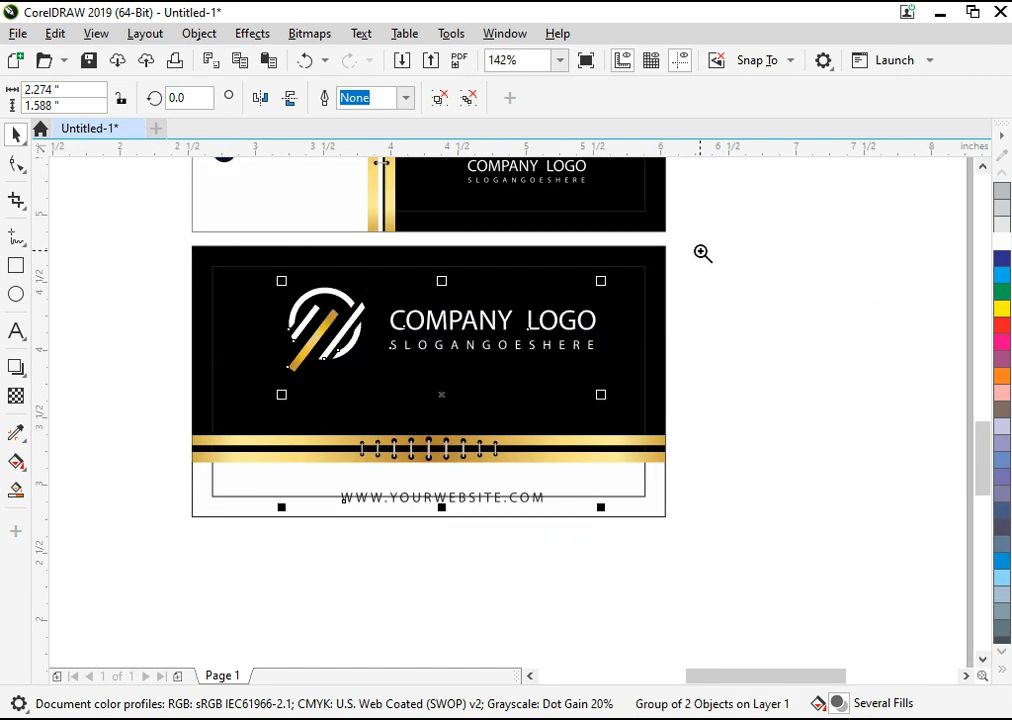
{"action": "key", "text": "shift+F2"}
{"action": "left_click", "coordinate": [789, 587], "text": "shift"}
{"action": "key", "text": "c"}
{"action": "left_click", "coordinate": [849, 587]}
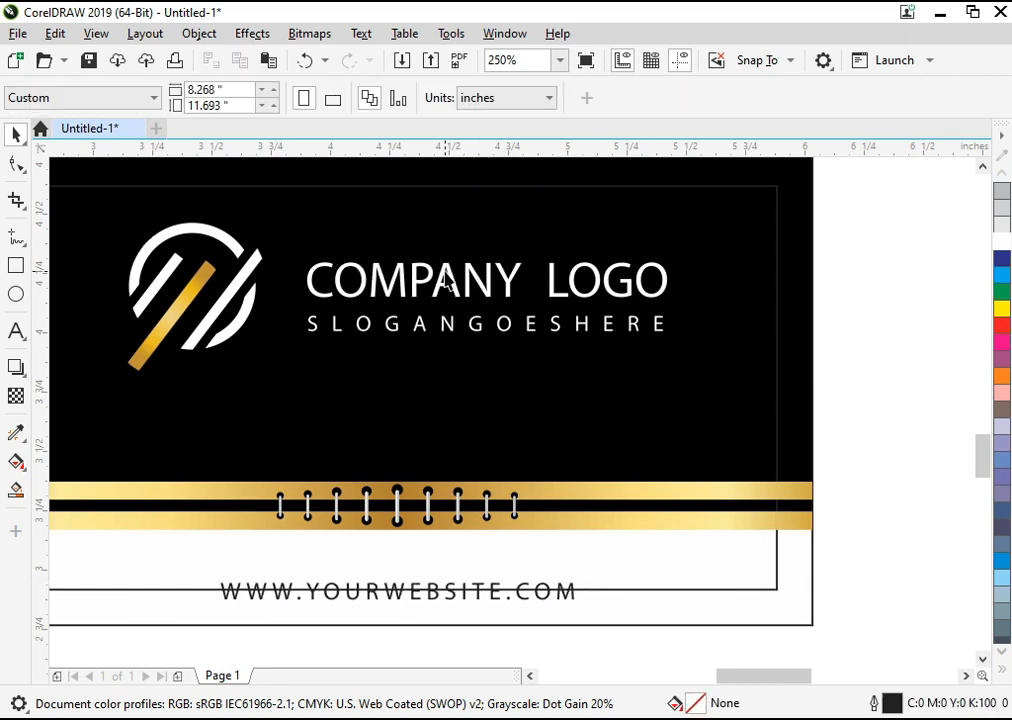
Shrink the logo and website group until the website text fits between the gold band and inner frame, and ungroup it
{"action": "left_click", "coordinate": [474, 276]}
{"action": "left_click_drag", "start_coordinate": [671, 222], "coordinate": [660, 275]}
{"action": "key", "text": "ctrl+u"}
Enlarge the company logo with its slogan on the lower card's black area to about 2.07 inches wide
{"action": "left_click", "coordinate": [822, 322]}
{"action": "key", "text": "F3"}
{"action": "key", "text": "F2"}
{"action": "left_click_drag", "start_coordinate": [838, 235], "coordinate": [387, 562]}
{"action": "left_click_drag", "start_coordinate": [914, 266], "coordinate": [342, 439]}
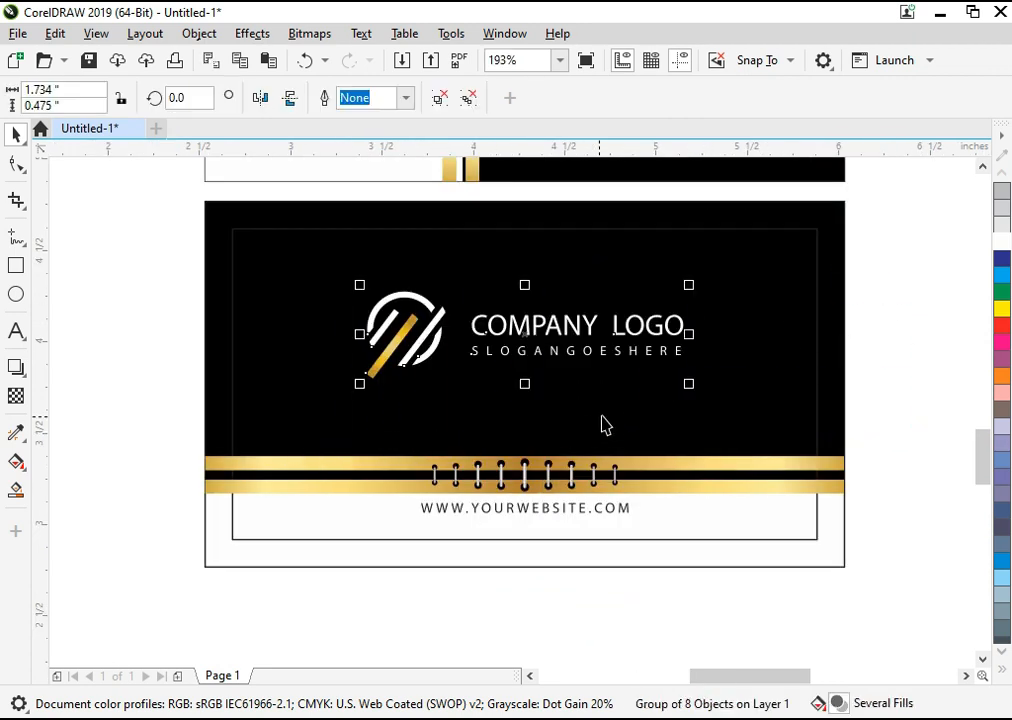
{"action": "left_click_drag", "start_coordinate": [685, 386], "coordinate": [716, 423]}
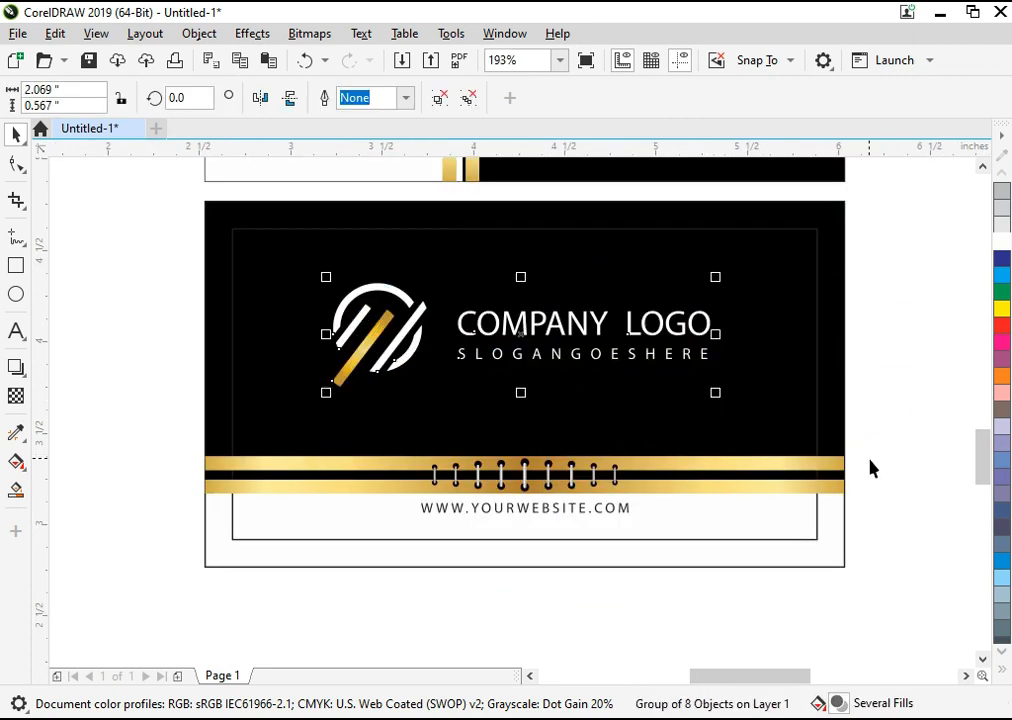
Enlarge the website text below the gold band and align it horizontally with the lower card's center
{"action": "left_click_drag", "start_coordinate": [485, 584], "coordinate": [396, 586]}
{"action": "left_click_drag", "start_coordinate": [636, 522], "coordinate": [662, 550]}
{"action": "left_click", "coordinate": [734, 565]}
{"action": "key", "text": "Escape"}
{"action": "left_click", "coordinate": [622, 520]}
{"action": "left_click", "coordinate": [670, 551], "text": "shift"}
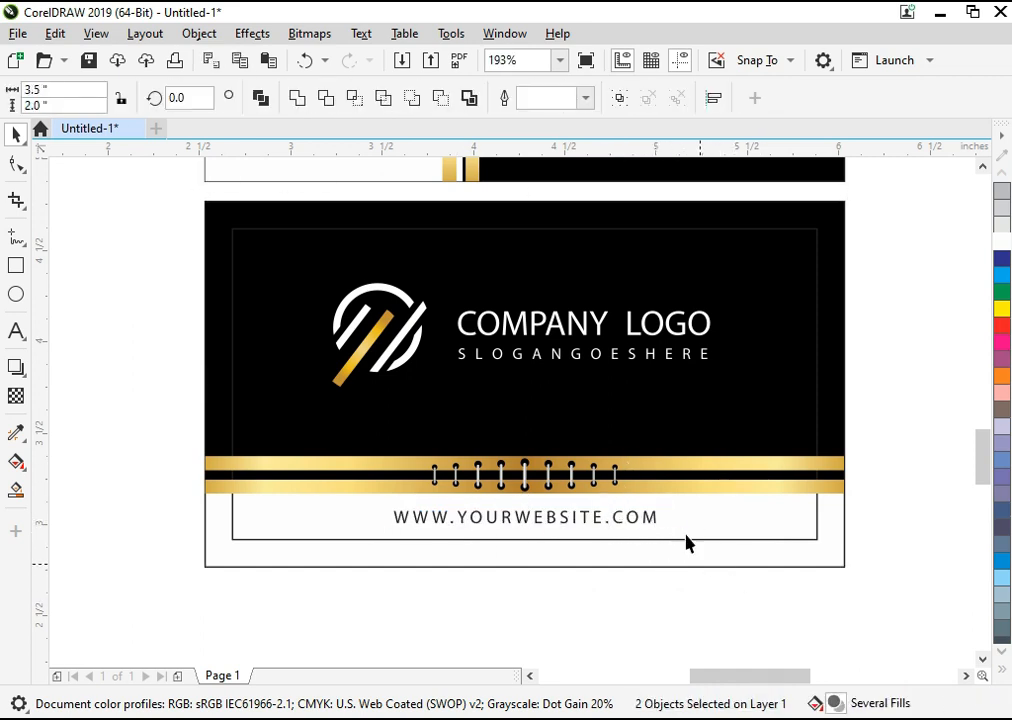
Center the company logo and slogan horizontally on the lower card
{"action": "left_click", "coordinate": [614, 330]}
{"action": "left_click", "coordinate": [603, 316]}
{"action": "left_click", "coordinate": [740, 368], "text": "shift"}
{"action": "key", "text": "c"}
{"action": "left_click", "coordinate": [899, 414]}
Delete the inner guide frames from both cards and the leftover gold strip above them
{"action": "left_click", "coordinate": [727, 252]}
{"action": "key", "text": "Delete"}
{"action": "key", "text": "F4"}
{"action": "left_click", "coordinate": [629, 178]}
{"action": "key", "text": "Delete"}
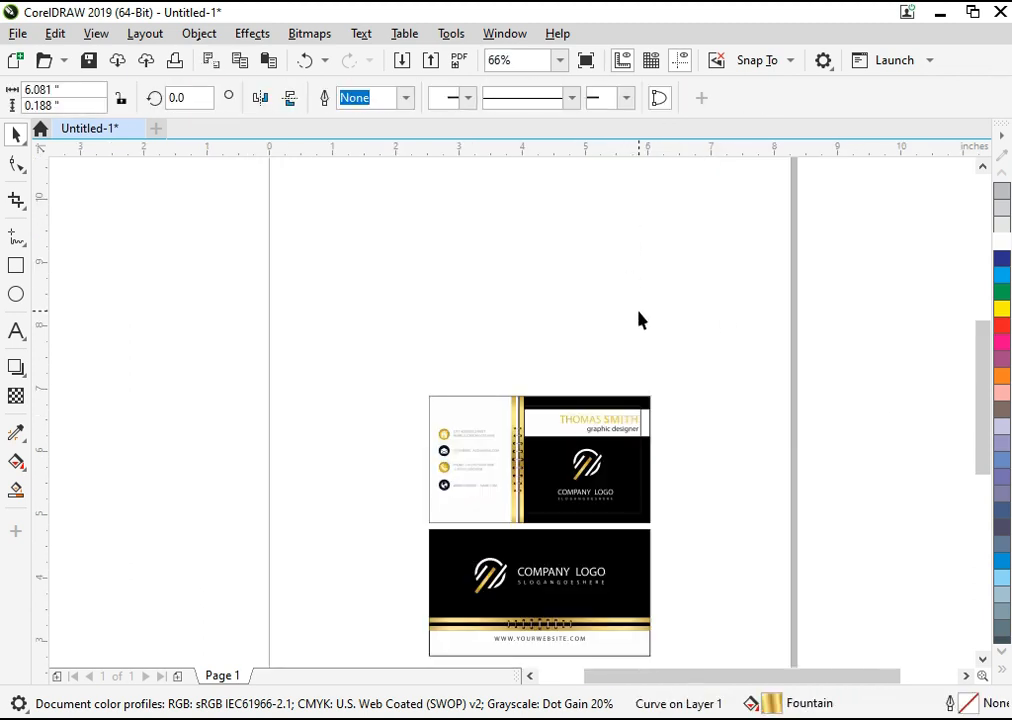
{"action": "key", "text": "F4"}
{"action": "left_click", "coordinate": [678, 315]}
{"action": "key", "text": "Delete"}
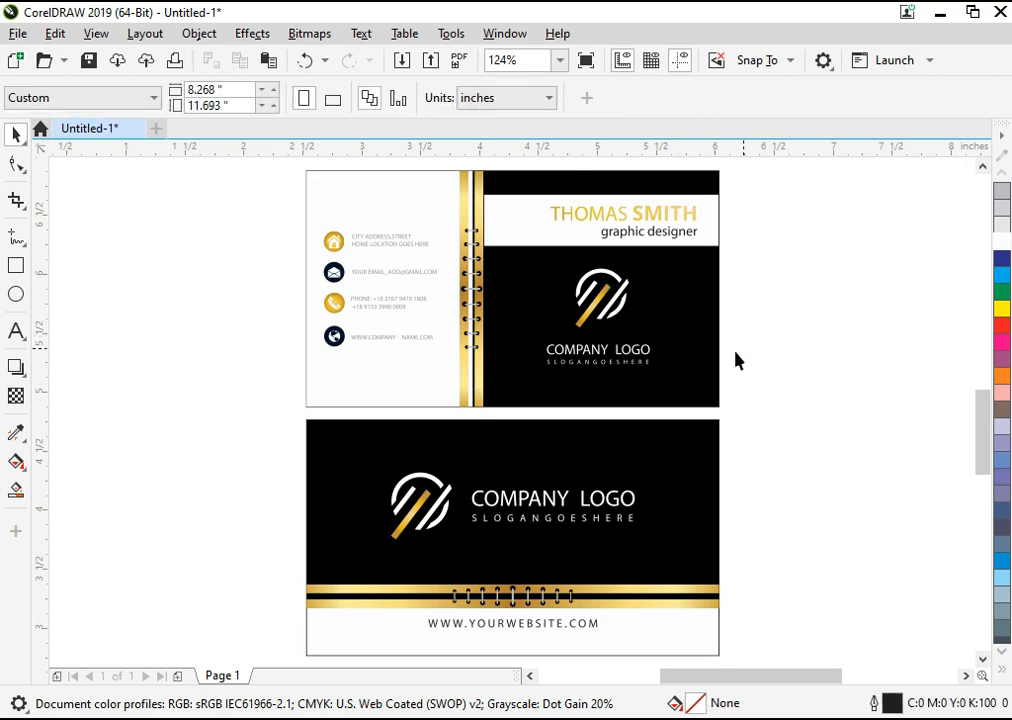